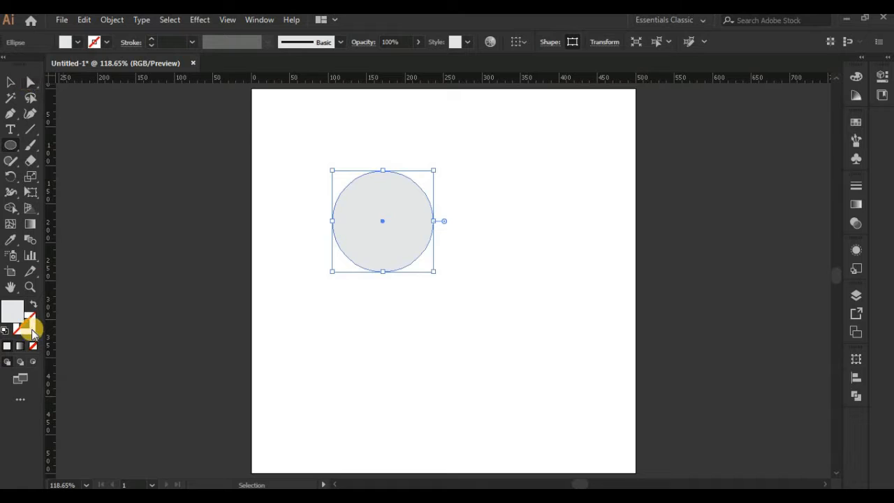
# Fill the selected circle with the near-black swatch (231f20)
pyautogui.click(856, 122)
pyautogui.click(721, 158)
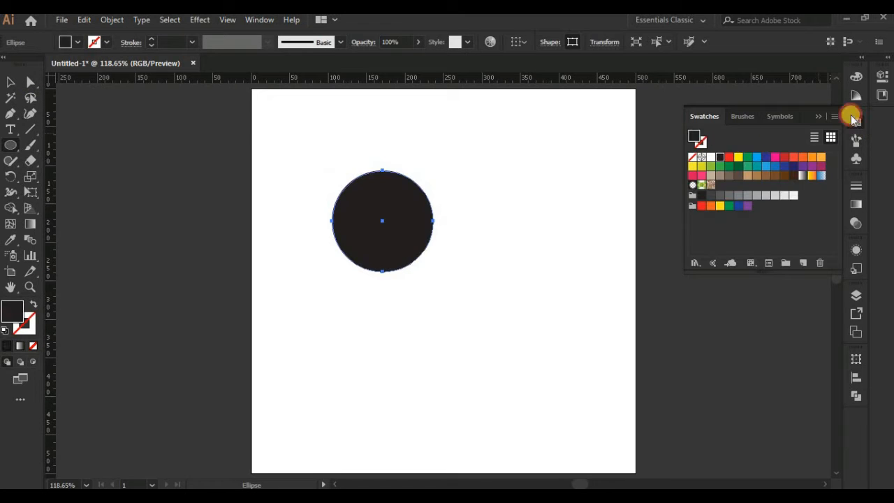
pyautogui.click(857, 76)
# Pull the circle's lowest anchor point straight down and convert it to a corner to form a pointed map-pin shape
pyautogui.click(31, 82)
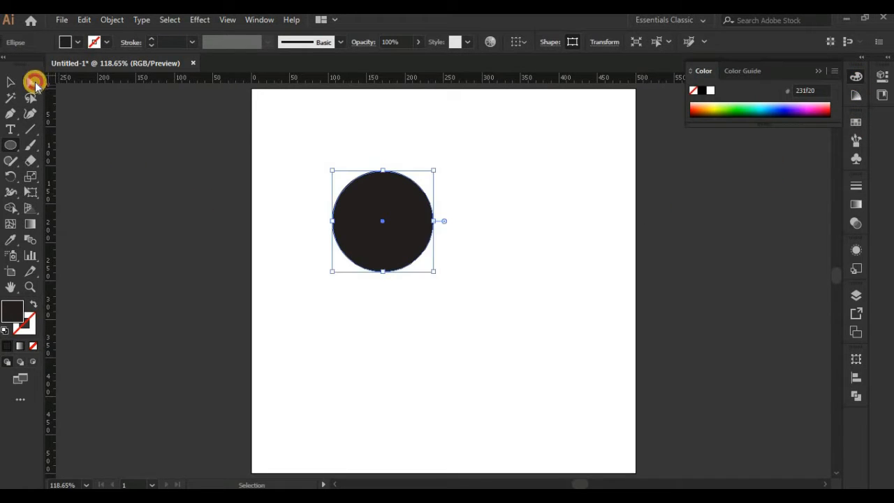
pyautogui.click(383, 272)
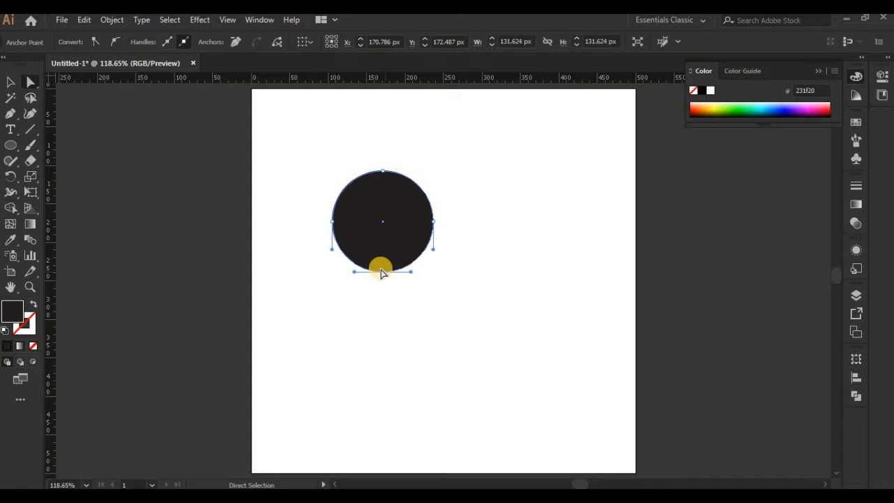
pyautogui.moveTo(381, 289); pyautogui.dragTo(385, 328)
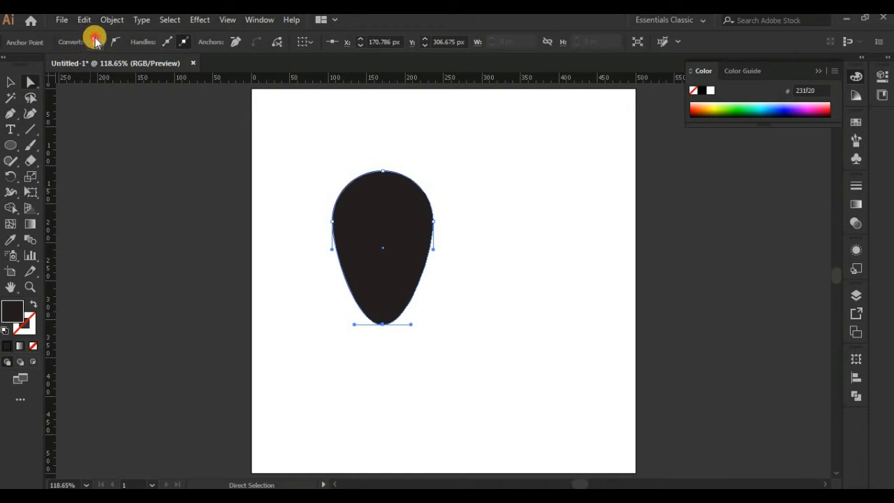
pyautogui.click(95, 42)
pyautogui.click(9, 85)
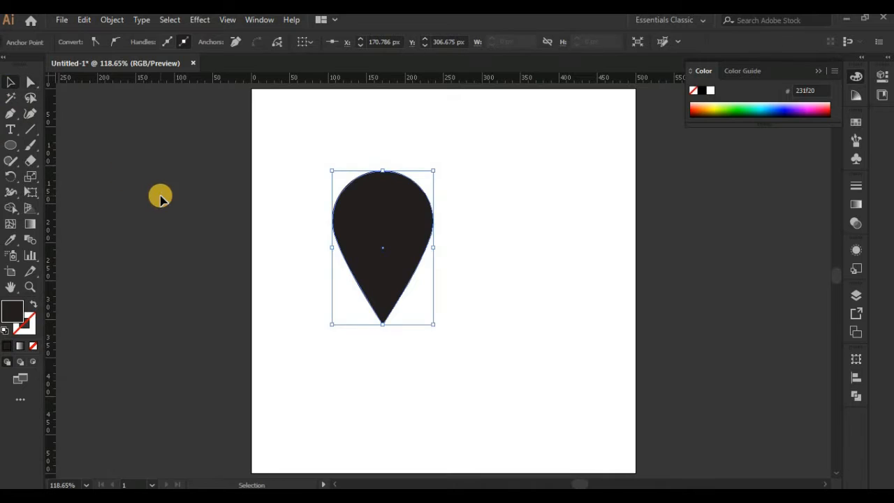
pyautogui.click(160, 195)
# Draw a small circle beside the pin, fill it white and place it inside the pin's head
pyautogui.click(9, 146)
pyautogui.moveTo(513, 231); pyautogui.dragTo(523, 250)
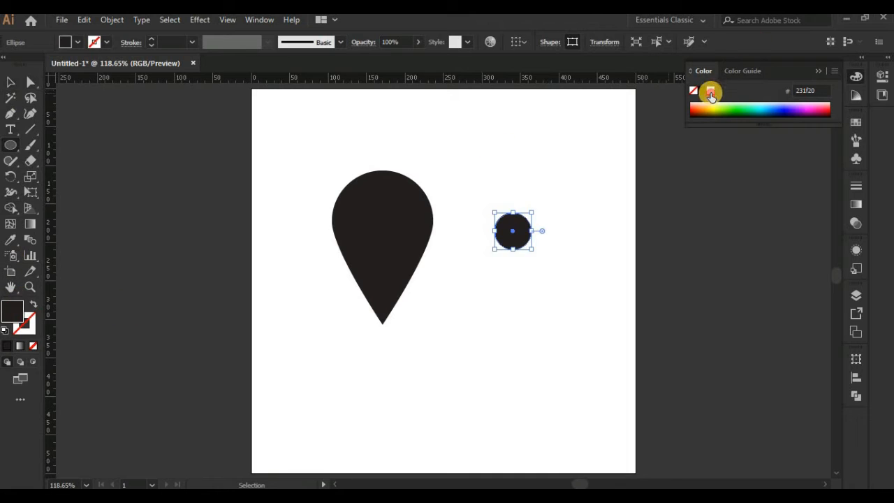
pyautogui.click(711, 92)
pyautogui.click(8, 81)
pyautogui.click(522, 233)
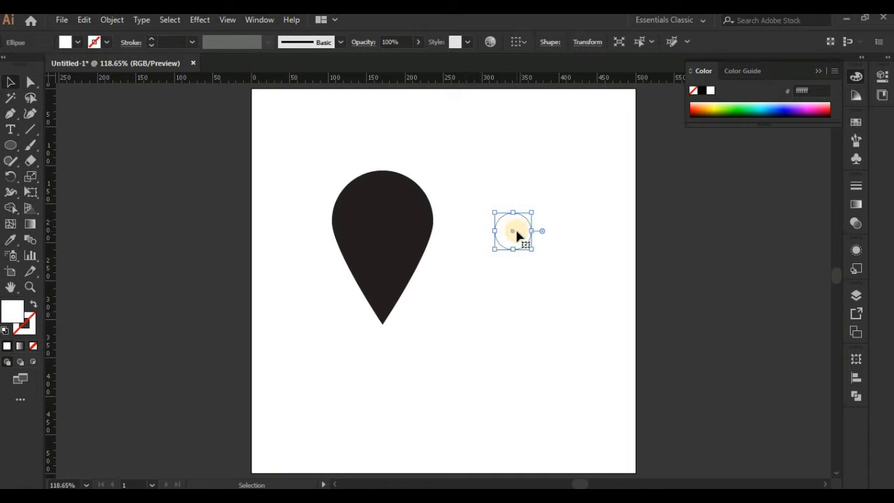
pyautogui.moveTo(516, 231); pyautogui.dragTo(385, 210)
# Align the pin and the small white circle on their horizontal centres
pyautogui.moveTo(329, 172); pyautogui.dragTo(520, 320)
pyautogui.click(560, 42)
pyautogui.click(550, 258)
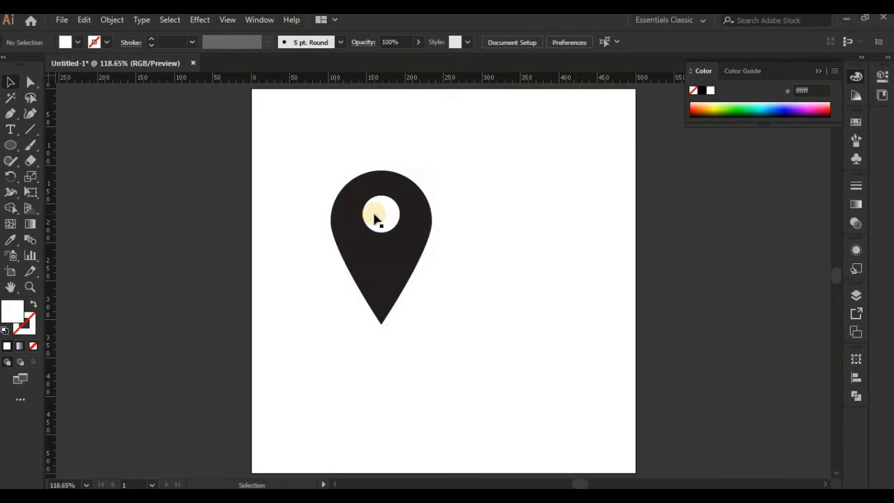
# Recolour the pin's inner circle dark blue (0e006a) and enlarge it slightly around its centre
pyautogui.click(375, 217)
pyautogui.click(792, 114)
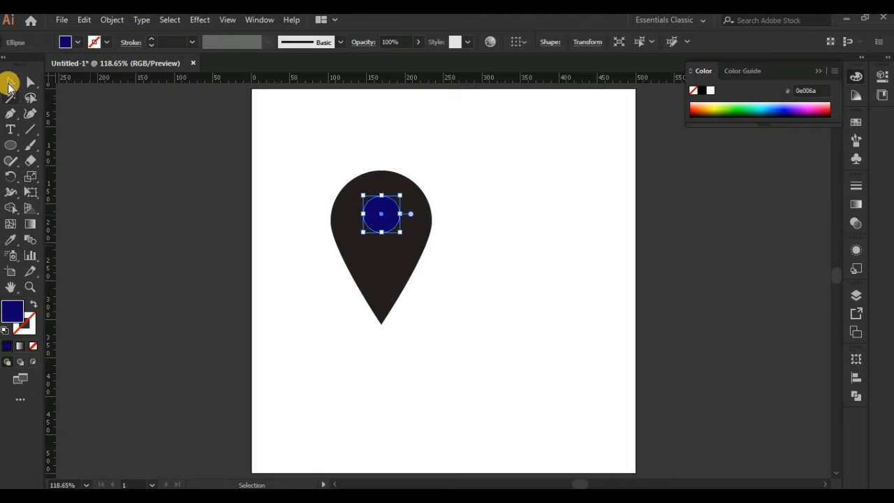
pyautogui.click(241, 173)
pyautogui.moveTo(296, 163); pyautogui.dragTo(475, 357)
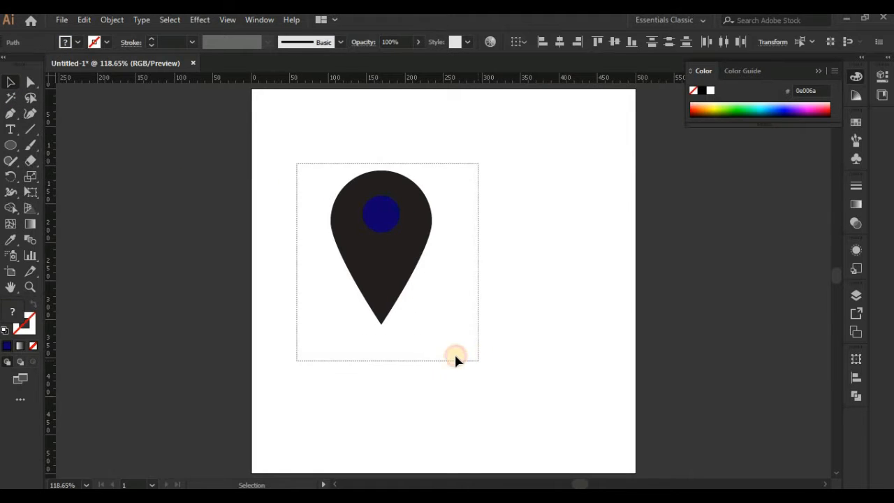
pyautogui.click(512, 297)
pyautogui.click(385, 214)
pyautogui.moveTo(400, 231); pyautogui.dragTo(403, 234)
# Divide the pin and inner circle with Pathfinder, then delete the circular piece to cut a hole
pyautogui.moveTo(461, 333); pyautogui.dragTo(320, 144)
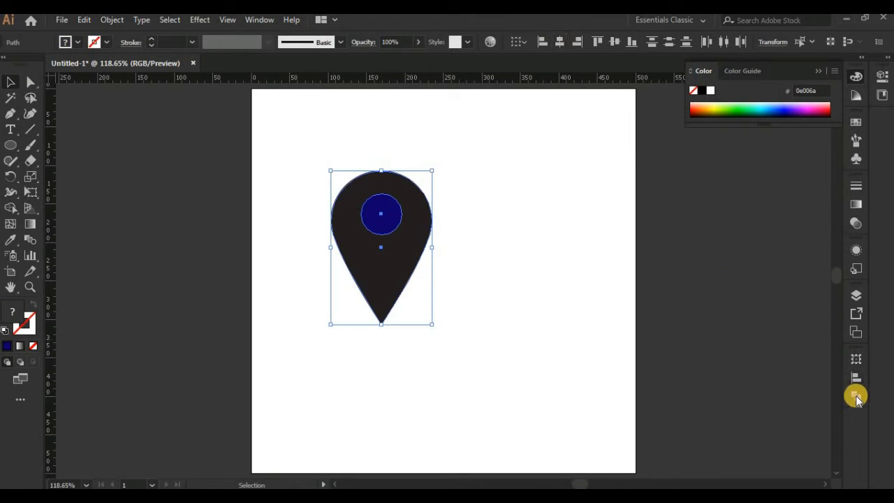
pyautogui.click(857, 396)
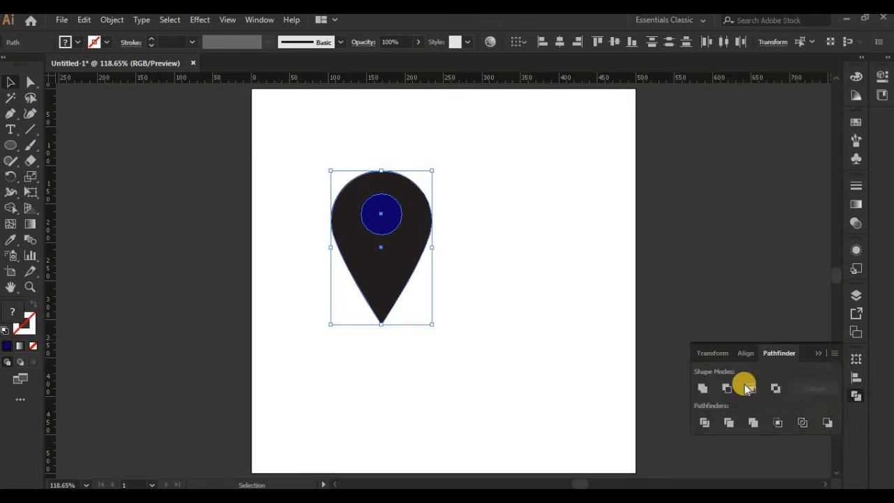
pyautogui.click(704, 424)
pyautogui.click(547, 334)
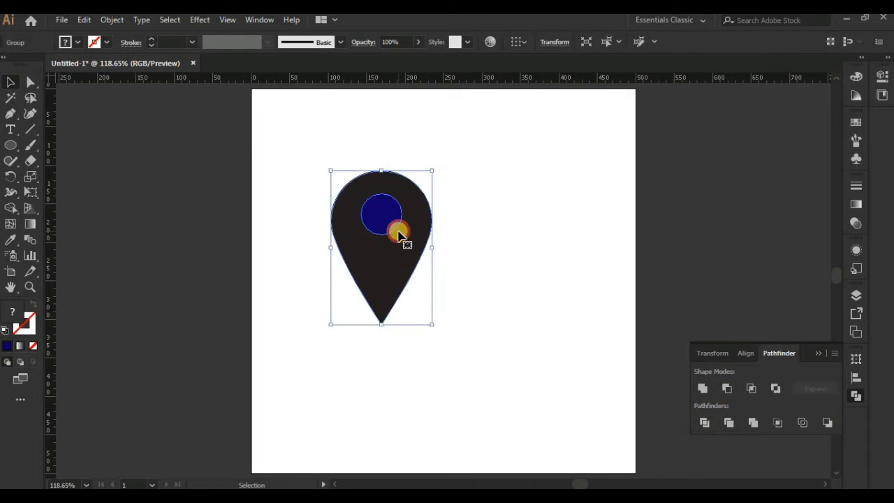
pyautogui.doubleClick(398, 235)
pyautogui.press('Delete')
pyautogui.doubleClick(507, 251)
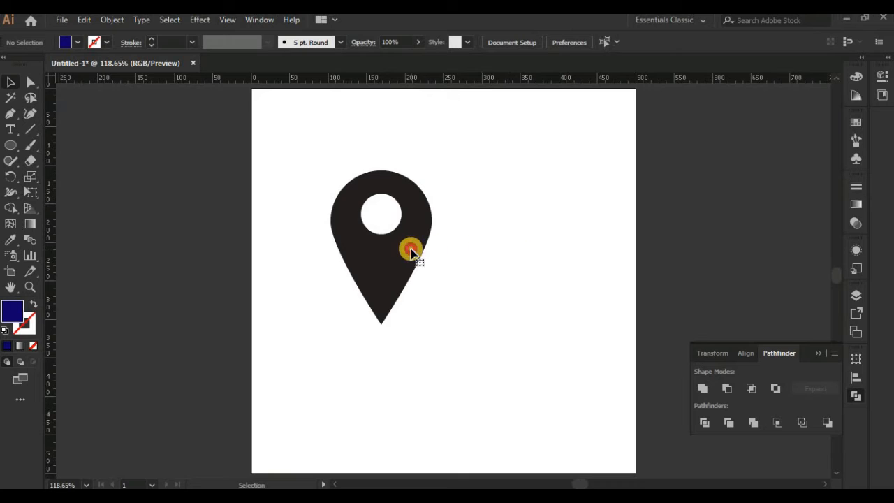
# Ungroup the divided pin shape and deselect it
pyautogui.rightClick(411, 251)
pyautogui.click(463, 359)
pyautogui.click(608, 343)
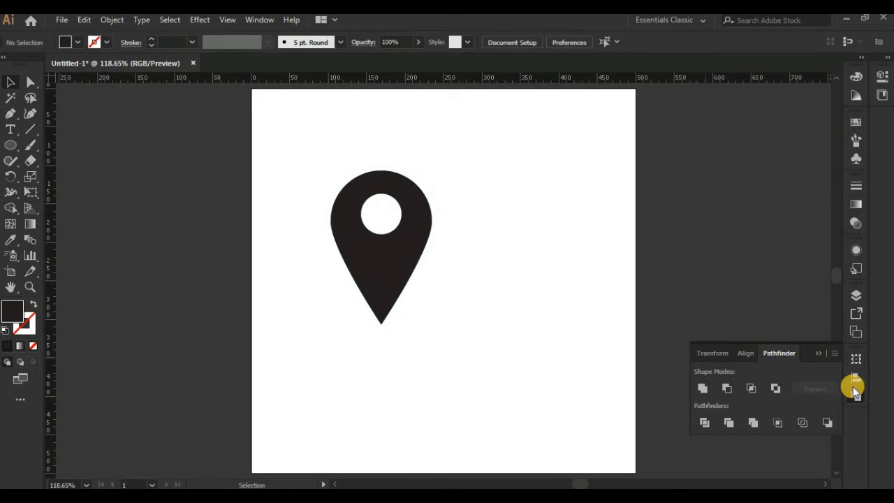
pyautogui.click(856, 397)
# Draw a circle about 90 px across beside the pin and swap its fill and stroke so only the outline is painted
pyautogui.hscroll(2, 371, 274)
pyautogui.click(10, 146)
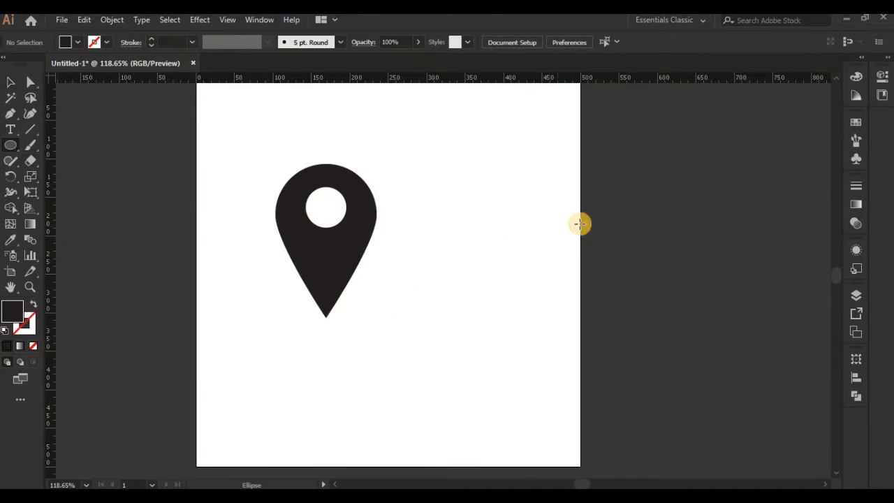
pyautogui.moveTo(479, 182)
pyautogui.mouseDown()
pyautogui.moveTo(501, 214)
pyautogui.moveTo(514, 213)
pyautogui.mouseUp()
pyautogui.press('v')
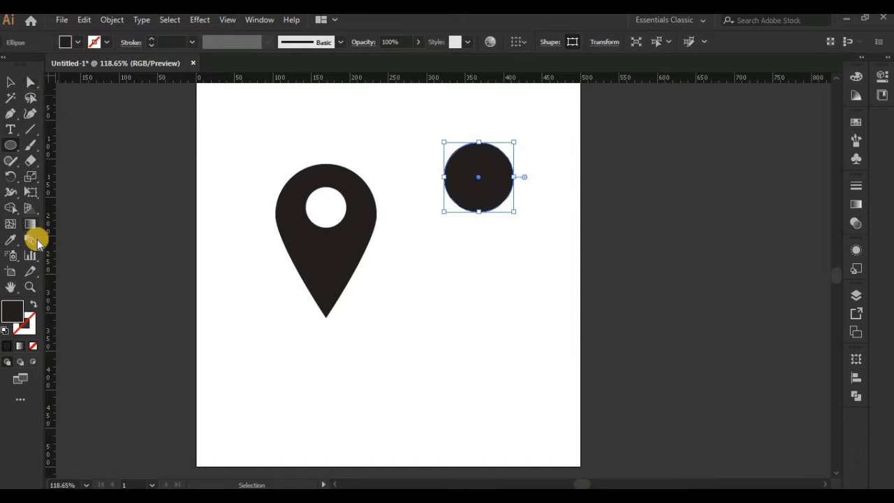
pyautogui.click(34, 306)
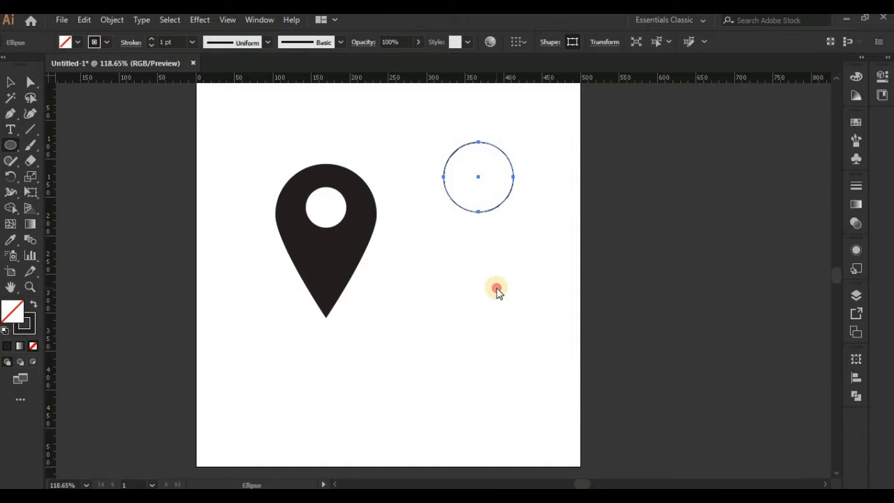
pyautogui.click(497, 288)
pyautogui.click(481, 282)
pyautogui.click(11, 82)
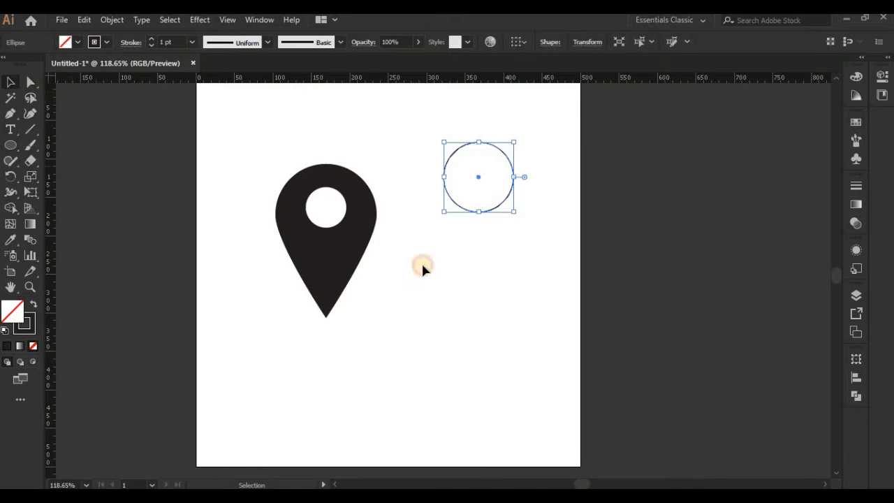
pyautogui.click(421, 261)
# Copy the outlined circle, paste it in front and shrink the copy concentrically to about 76 px across
pyautogui.hotkey('ctrl', '=')
pyautogui.scroll(2, 555, 253)
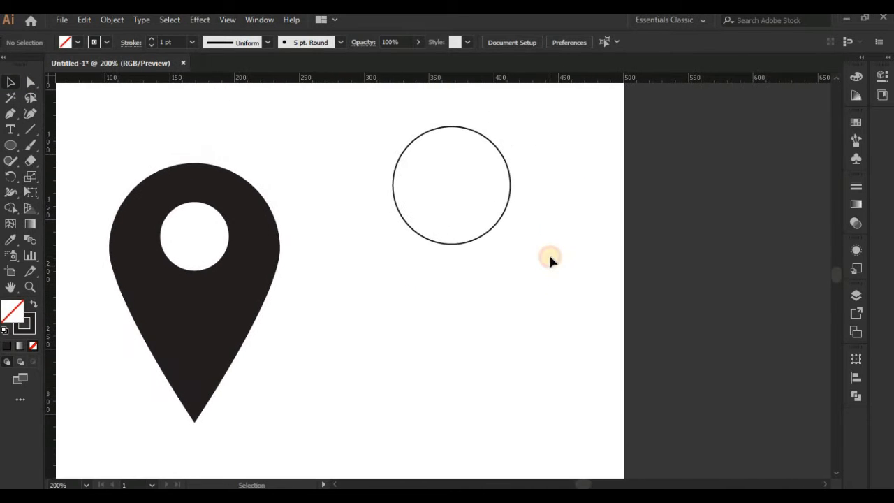
pyautogui.click(487, 238)
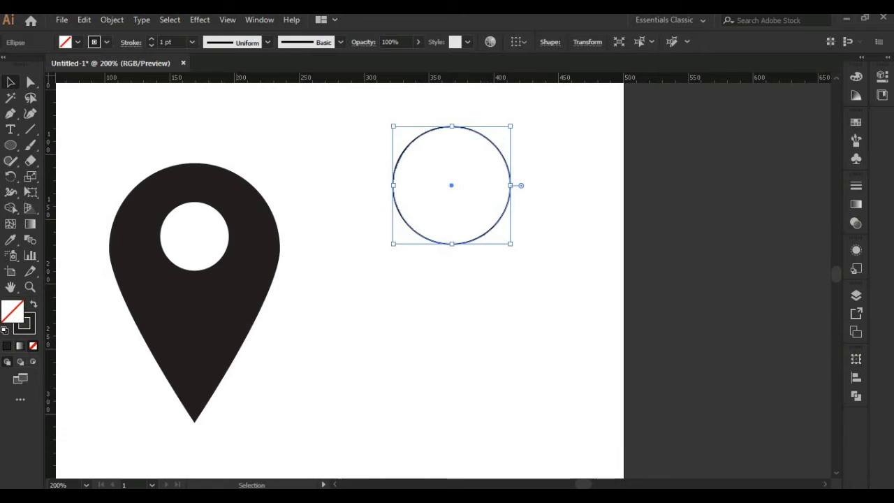
pyautogui.click(85, 19)
pyautogui.click(104, 83)
pyautogui.click(84, 19)
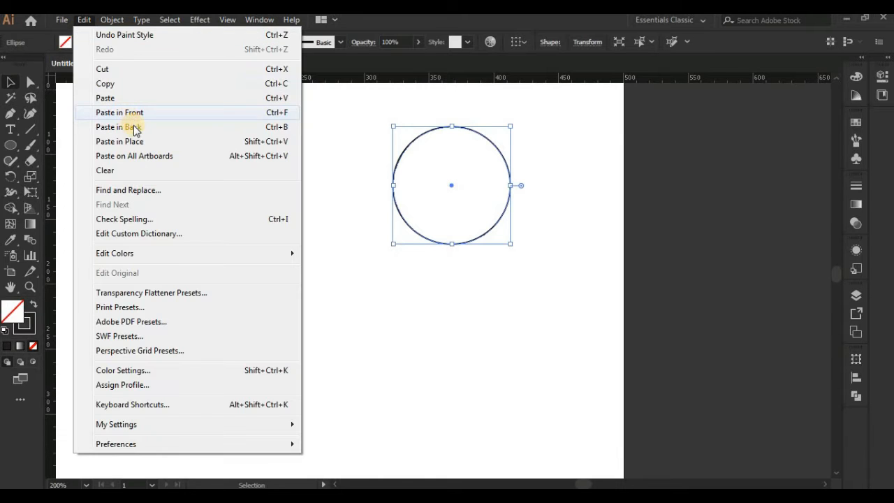
pyautogui.click(126, 113)
pyautogui.moveTo(513, 125); pyautogui.dragTo(501, 136)
pyautogui.click(544, 251)
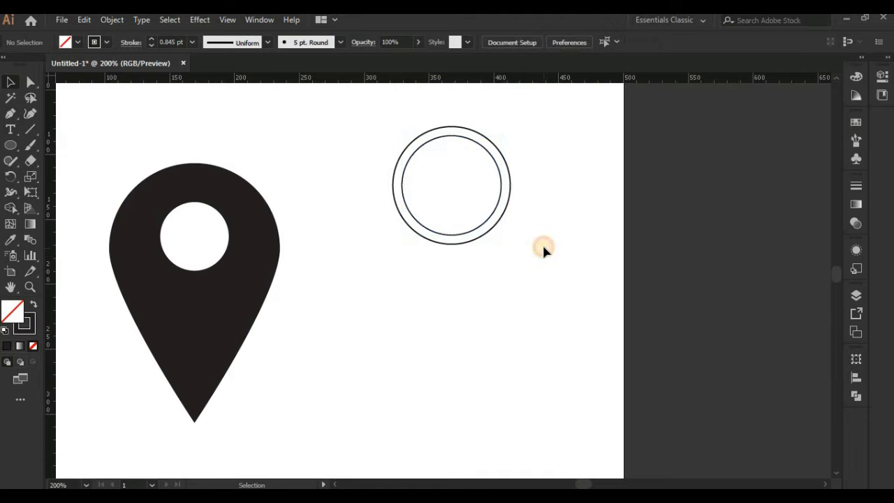
# Draw a straight diagonal line with the Pen tool across both circles, passing through their centre
pyautogui.moveTo(517, 254); pyautogui.dragTo(501, 238)
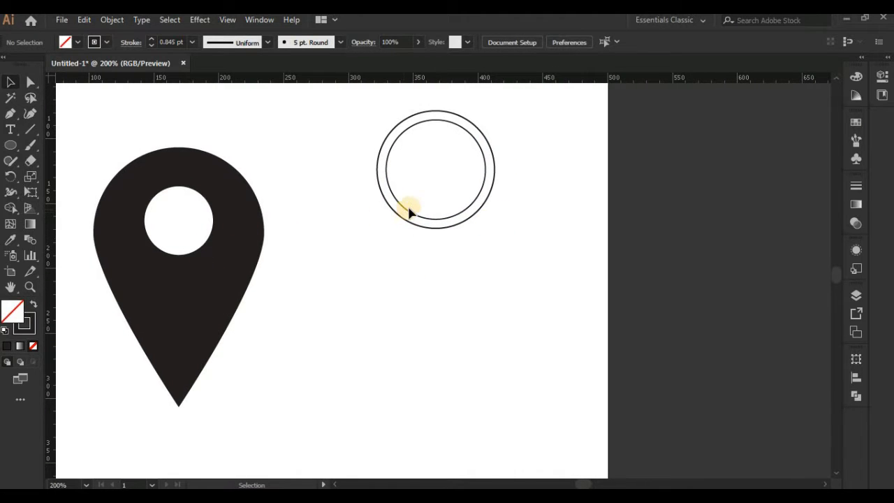
pyautogui.click(11, 117)
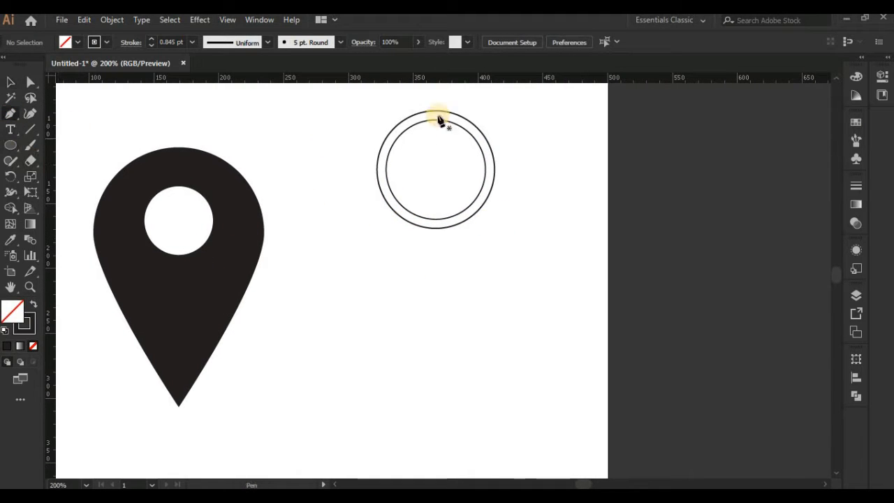
pyautogui.click(480, 103)
pyautogui.click(364, 273)
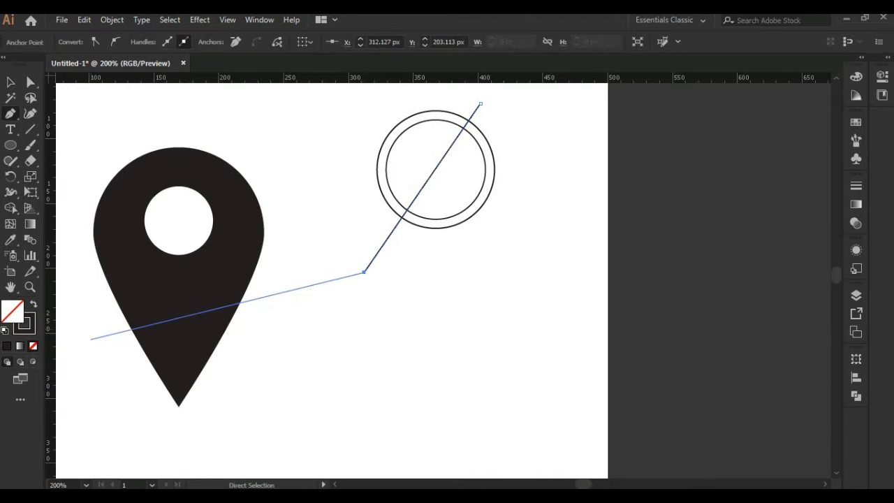
# Use Shape Builder on the inner circle and diagonal line to remove the lower-right half and the line, leaving an open upper-left arc
pyautogui.click(11, 83)
pyautogui.keyDown('shift'); pyautogui.click(447, 220); pyautogui.keyUp('shift')
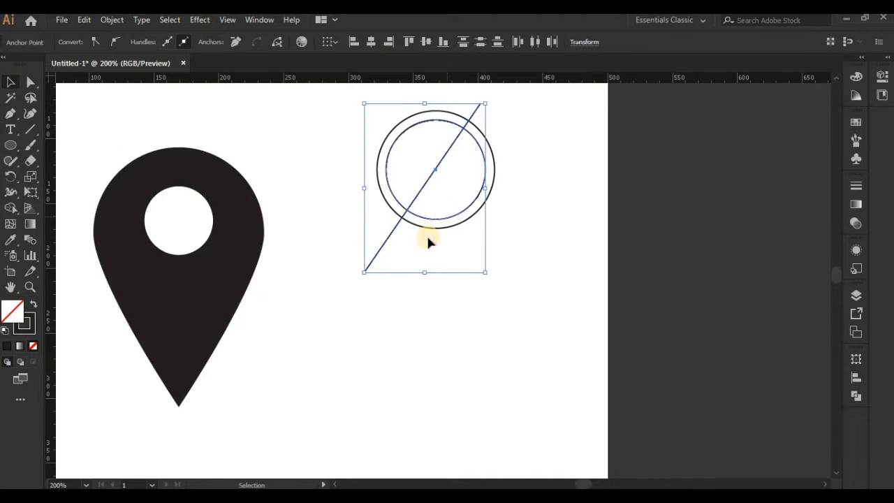
pyautogui.click(12, 210)
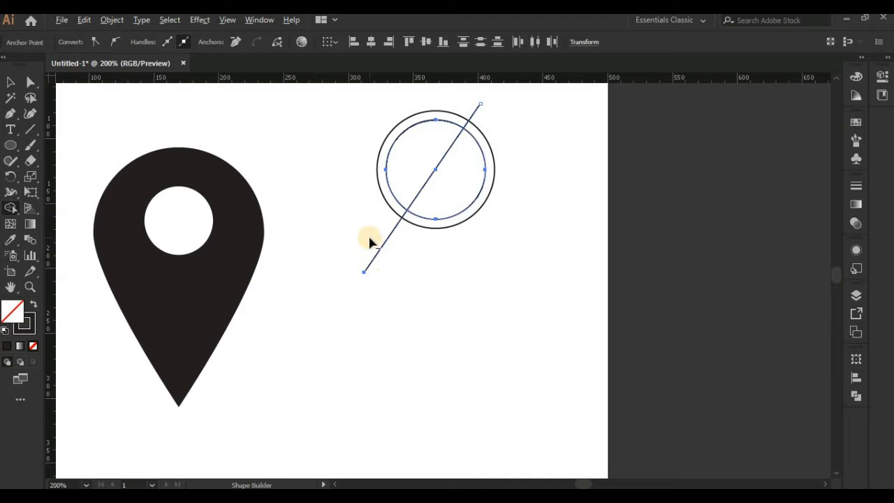
pyautogui.moveTo(410, 285); pyautogui.dragTo(412, 283)
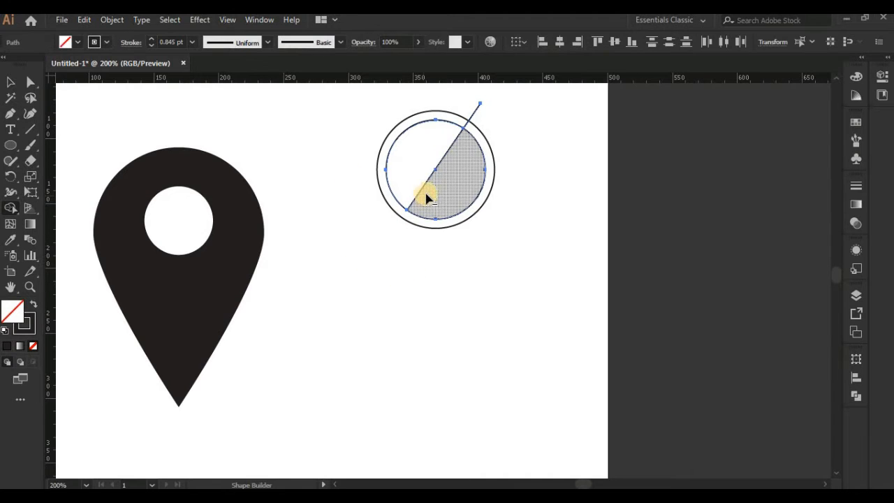
pyautogui.keyDown('alt'); pyautogui.click(460, 219); pyautogui.keyUp('alt')
pyautogui.moveTo(491, 122); pyautogui.dragTo(493, 123)
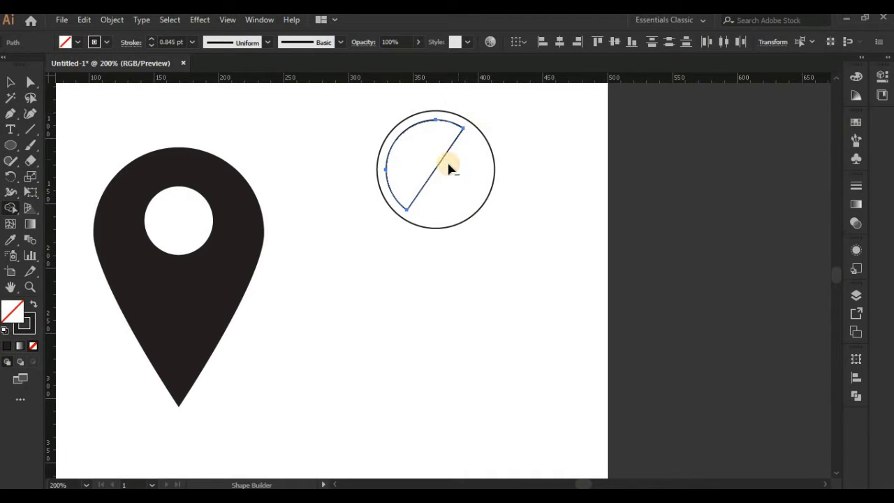
pyautogui.keyDown('alt'); pyautogui.click(436, 169); pyautogui.keyUp('alt')
pyautogui.click(10, 82)
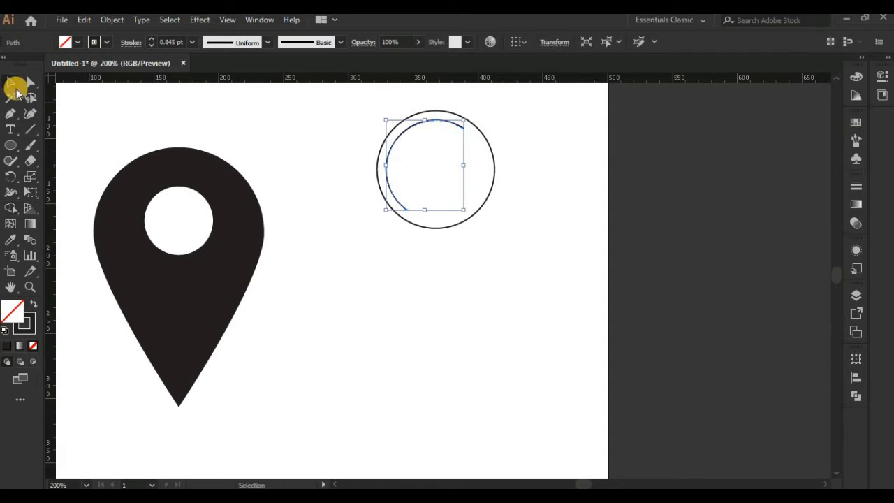
pyautogui.click(340, 233)
# Draw a narrow vertical rounded rectangle about 11 by 110 px below the outlined circle
pyautogui.press('b')
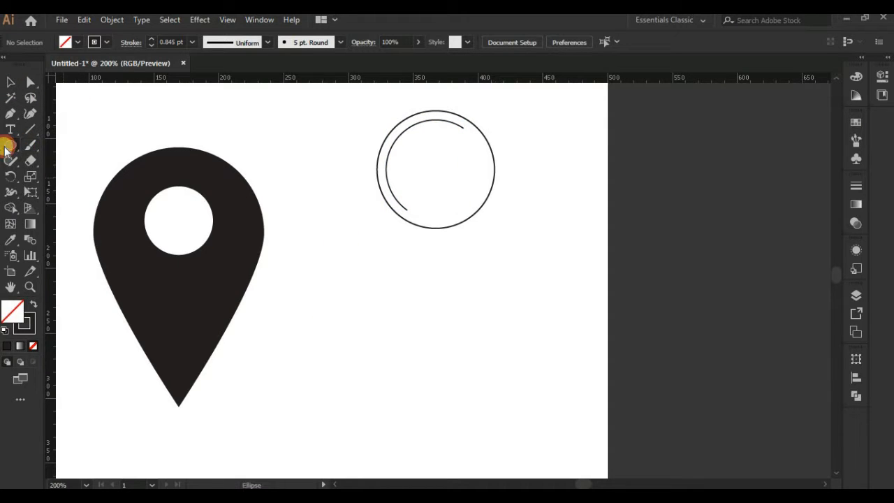
pyautogui.moveTo(5, 149); pyautogui.dragTo(55, 148)
pyautogui.moveTo(305, 223); pyautogui.dragTo(270, 145)
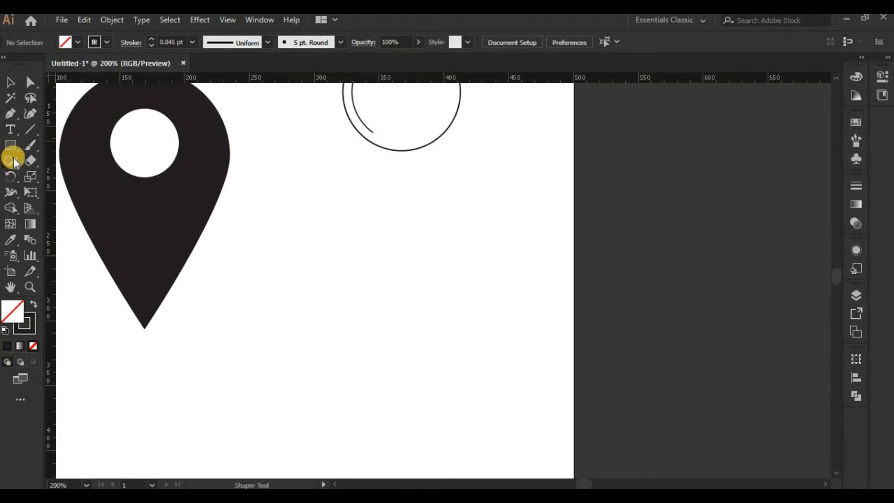
pyautogui.moveTo(14, 154); pyautogui.dragTo(43, 161)
pyautogui.moveTo(366, 186); pyautogui.dragTo(354, 245)
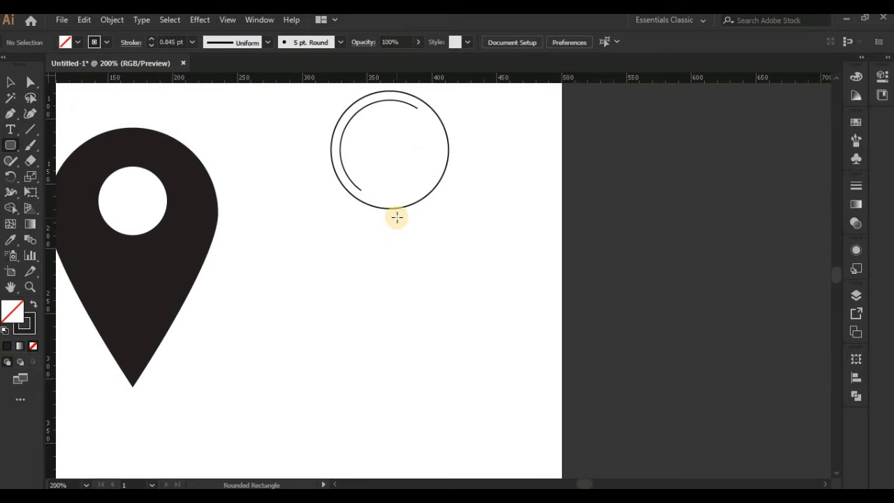
pyautogui.moveTo(343, 207); pyautogui.dragTo(347, 343)
pyautogui.click(10, 83)
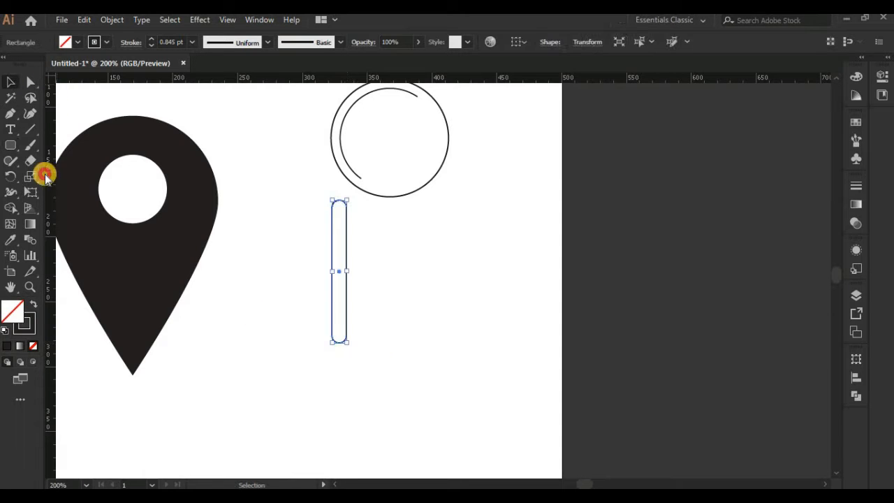
# Draw a straight horizontal line with the Pen tool across the middle of the narrow rounded rectangle
pyautogui.click(11, 113)
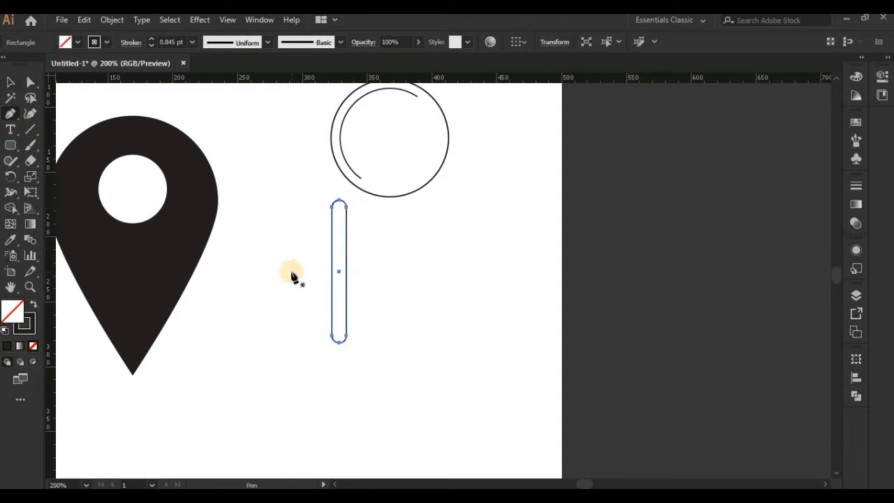
pyautogui.click(291, 271)
pyautogui.click(402, 272)
pyautogui.click(10, 83)
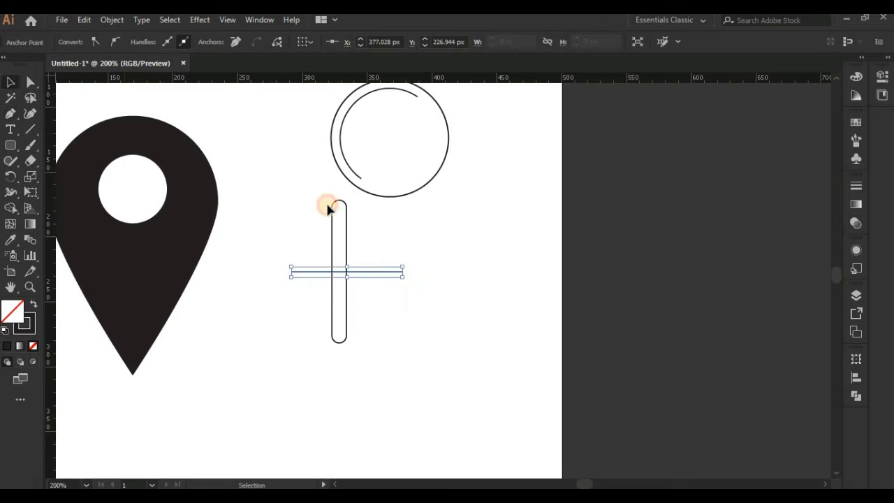
# Select the rounded rectangle together with the horizontal line and align them on their horizontal centres
pyautogui.click(279, 211)
pyautogui.moveTo(280, 211); pyautogui.dragTo(384, 323)
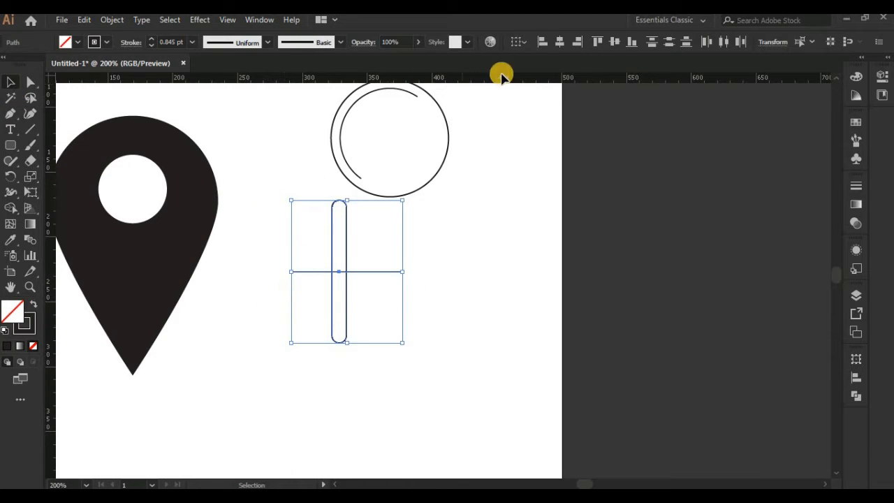
pyautogui.click(561, 42)
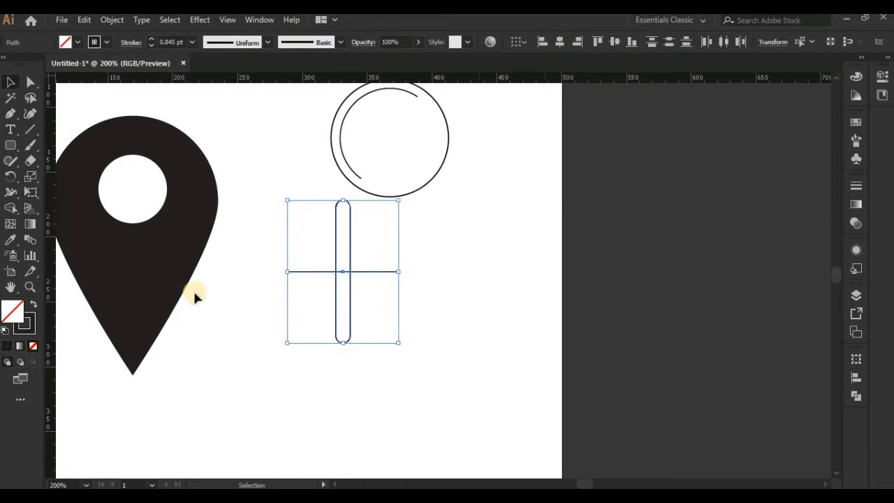
# Cut away the rounded rectangle's upper half with Shape Builder, shift the remaining half aside and delete the leftover line pieces
pyautogui.click(12, 210)
pyautogui.moveTo(294, 244)
pyautogui.mouseDown()
pyautogui.moveTo(379, 248)
pyautogui.moveTo(386, 278)
pyautogui.mouseUp()
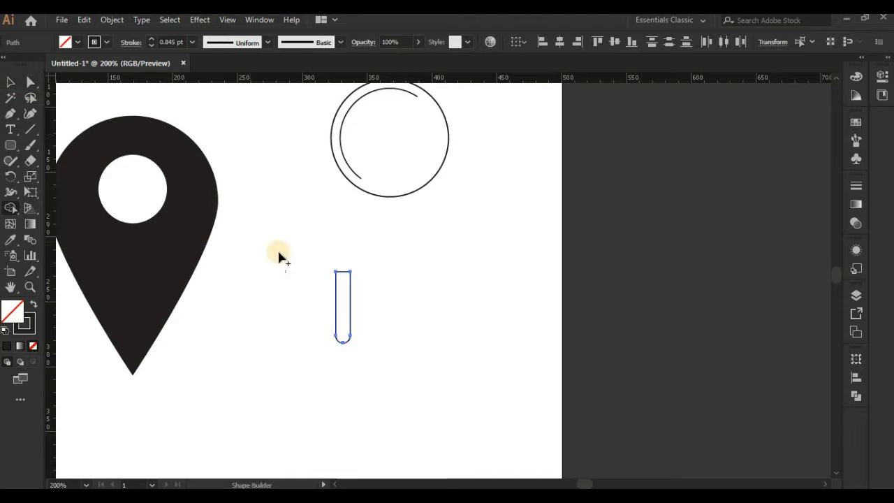
pyautogui.click(124, 202)
pyautogui.click(10, 83)
pyautogui.click(423, 372)
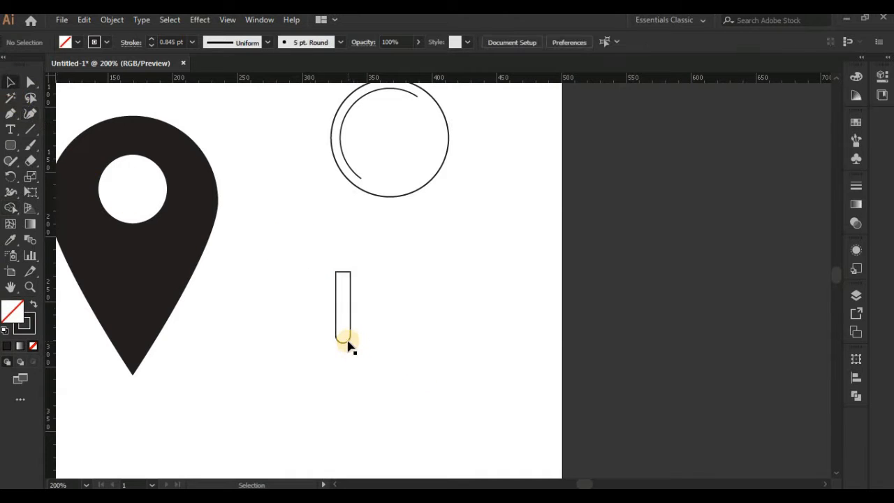
pyautogui.moveTo(348, 341); pyautogui.dragTo(449, 399)
pyautogui.moveTo(382, 318); pyautogui.dragTo(257, 260)
pyautogui.press('Delete')
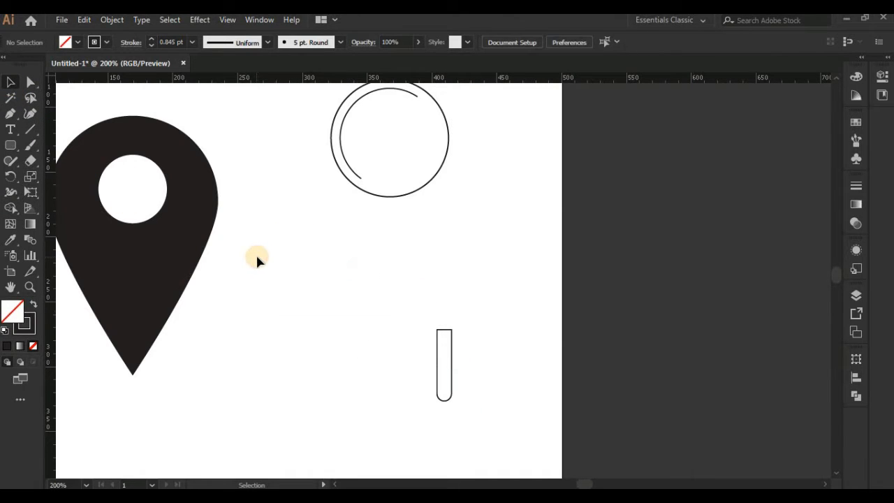
# Place the half-rounded handle centred under the circle and enlarge it to about 21 by 104 px
pyautogui.click(451, 349)
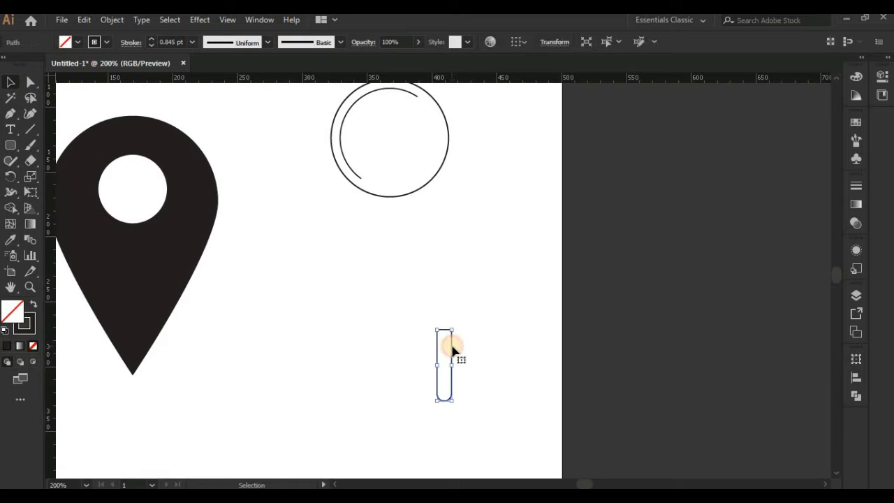
pyautogui.moveTo(405, 259); pyautogui.dragTo(421, 241)
pyautogui.click(440, 278)
pyautogui.scroll(1, 441, 281)
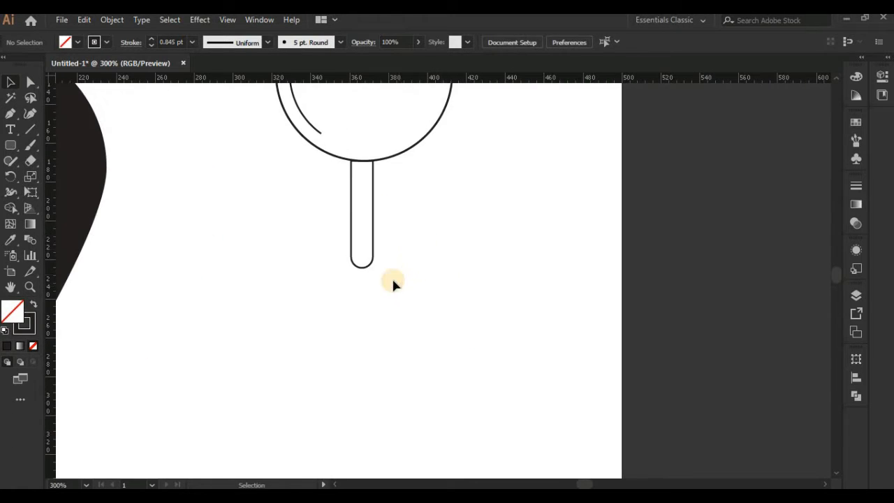
pyautogui.click(371, 267)
pyautogui.moveTo(375, 272)
pyautogui.mouseDown()
pyautogui.moveTo(397, 315)
pyautogui.moveTo(384, 292)
pyautogui.moveTo(393, 339)
pyautogui.mouseUp()
# Bend the handle's top edge with the Curvature tool so it follows the bottom of the circle
pyautogui.hotkey('ctrl', '=')
pyautogui.hotkey('ctrl', '=')
pyautogui.scroll(5, 417, 307)
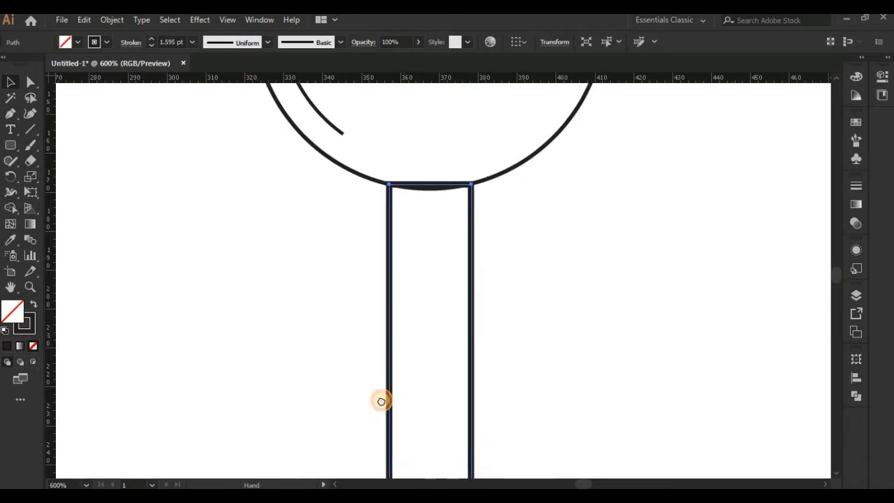
pyautogui.click(34, 116)
pyautogui.click(404, 252)
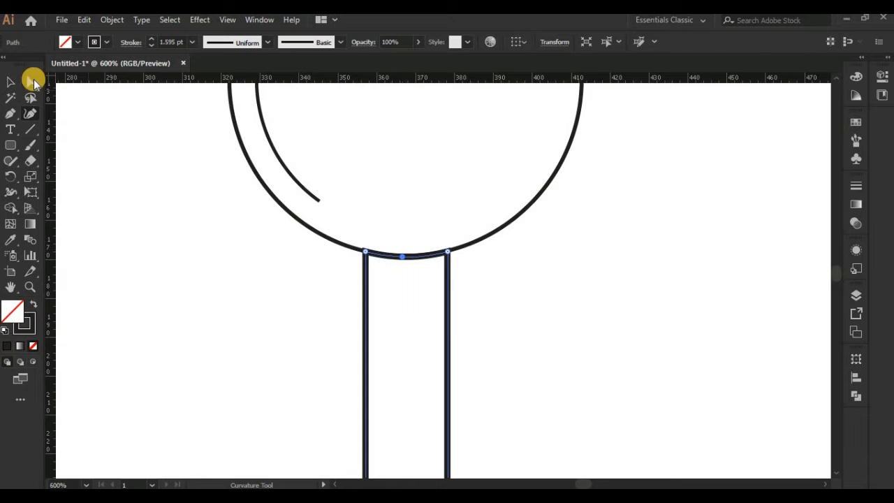
# Move only the handle's upper-left corner point 2 px to the right
pyautogui.click(31, 81)
pyautogui.click(428, 257)
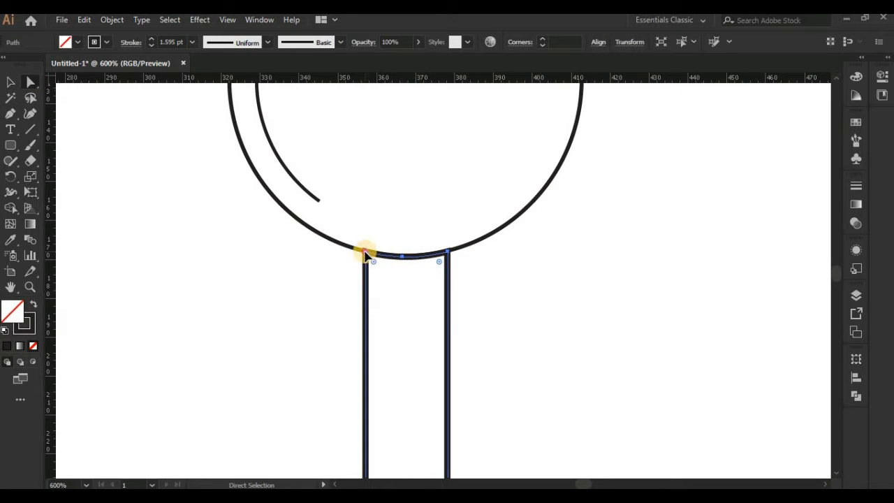
pyautogui.click(365, 255)
pyautogui.press('Right')
pyautogui.press('Right')
# Taper the handle by nudging its upper-right corner point 3 px left and its upper-left corner point 1 px further right
pyautogui.click(449, 256)
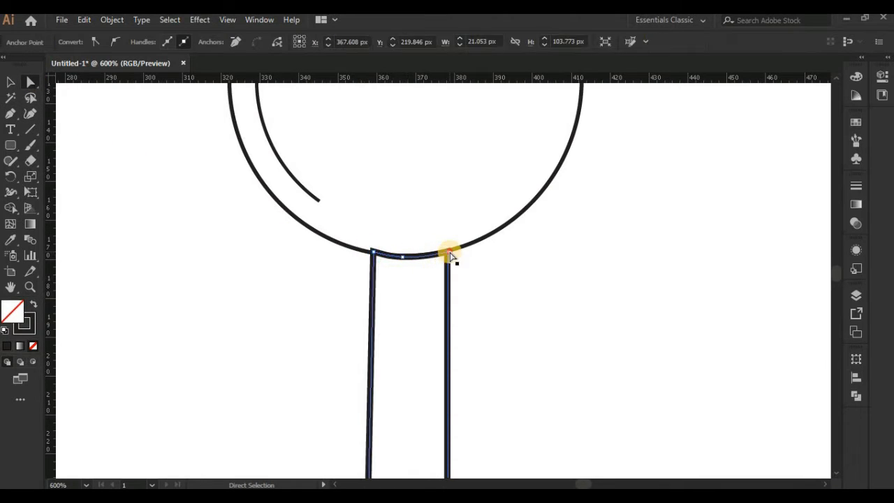
pyautogui.click(450, 254)
pyautogui.click(445, 263)
pyautogui.click(448, 255)
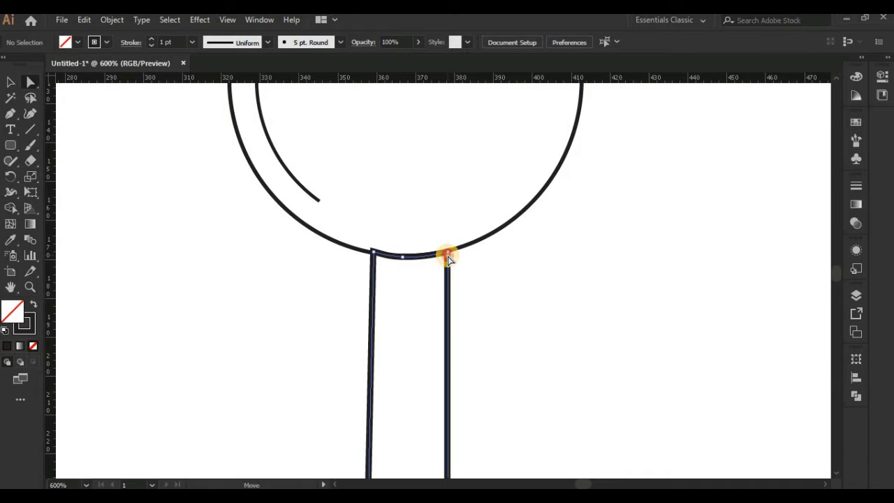
pyautogui.click(449, 252)
pyautogui.press('Left')
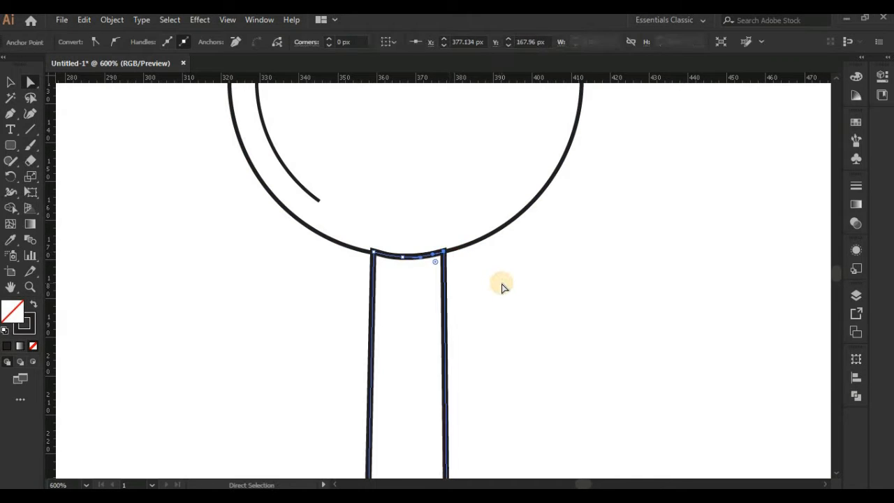
pyautogui.press('Left')
pyautogui.press('Left')
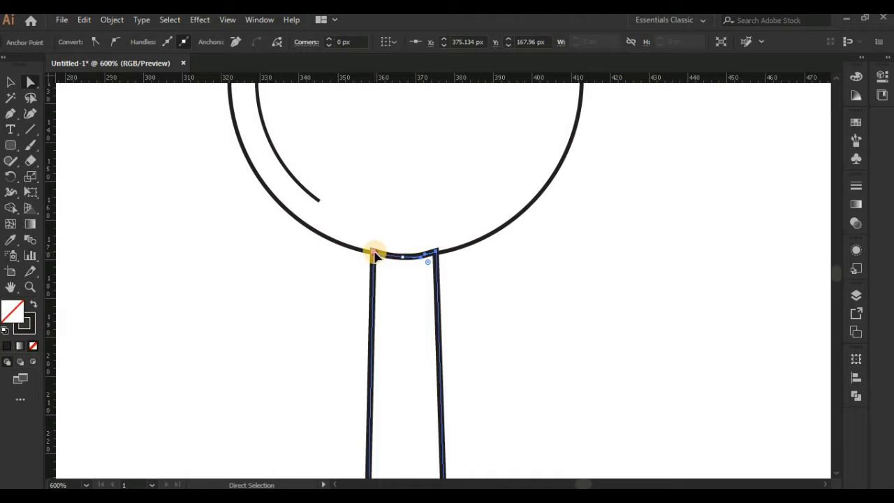
pyautogui.click(452, 275)
pyautogui.click(408, 257)
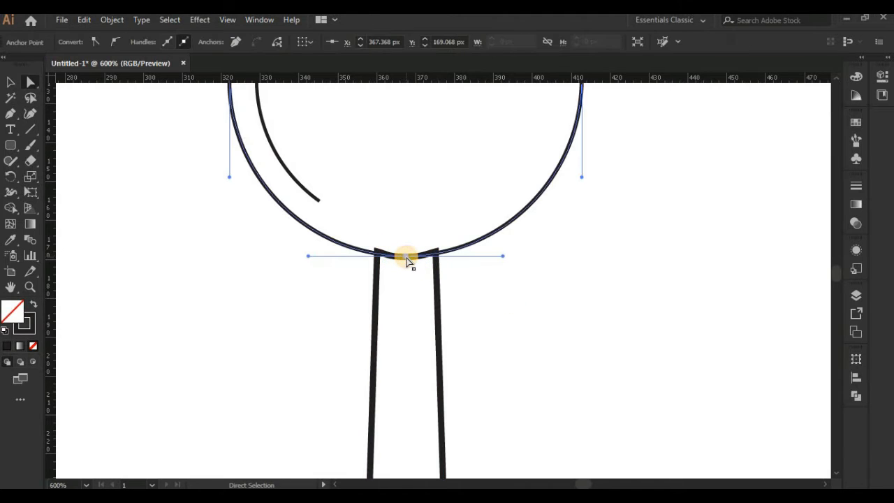
pyautogui.click(445, 326)
pyautogui.click(11, 82)
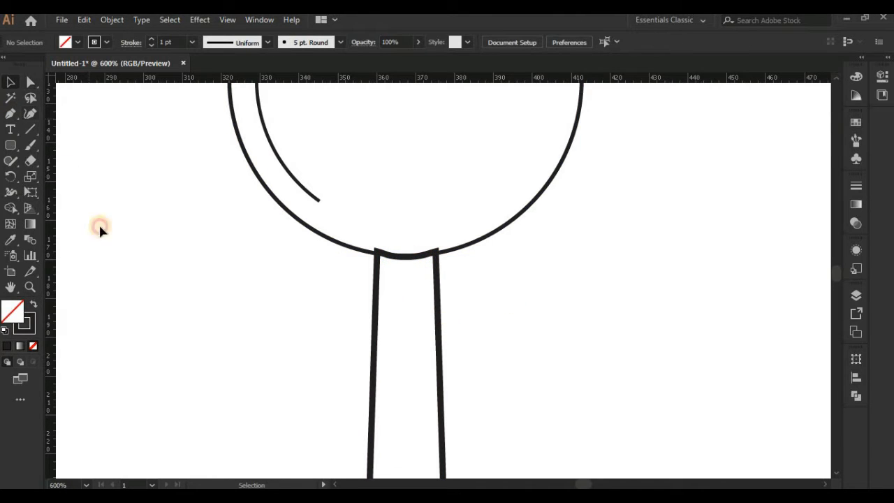
# Move the whole handle slightly down so its curved top meets the circle's lower edge
pyautogui.scroll(-3, 349, 283)
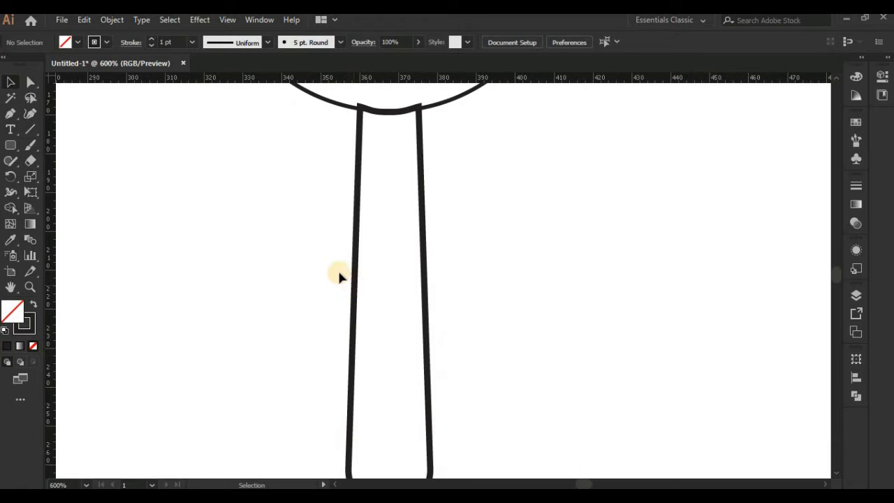
pyautogui.moveTo(369, 294); pyautogui.dragTo(351, 289)
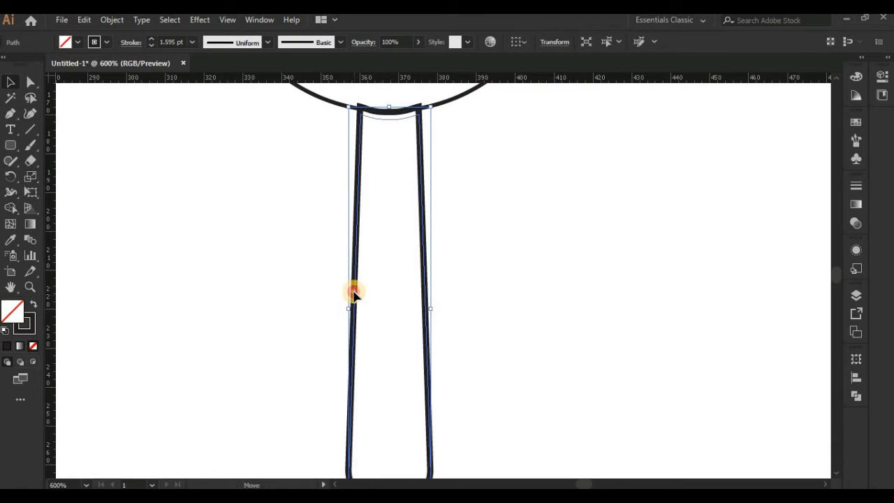
pyautogui.press('a')
pyautogui.hotkey('ctrl', '-')
pyautogui.hotkey('ctrl', '-')
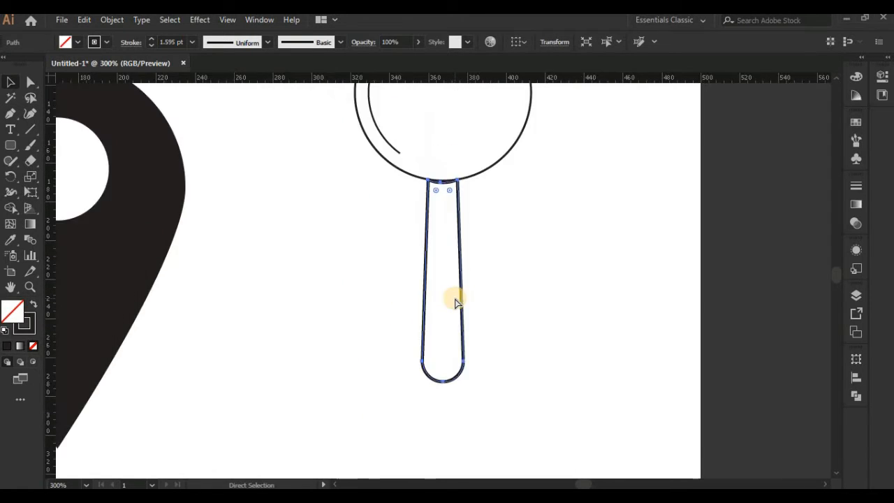
pyautogui.click(477, 285)
pyautogui.press('space')
pyautogui.moveTo(499, 283); pyautogui.dragTo(474, 388)
# Apply the 5 pt. Round brush to the whole magnifying glass and set its stroke weight to 0.5 pt
pyautogui.moveTo(312, 174); pyautogui.dragTo(510, 430)
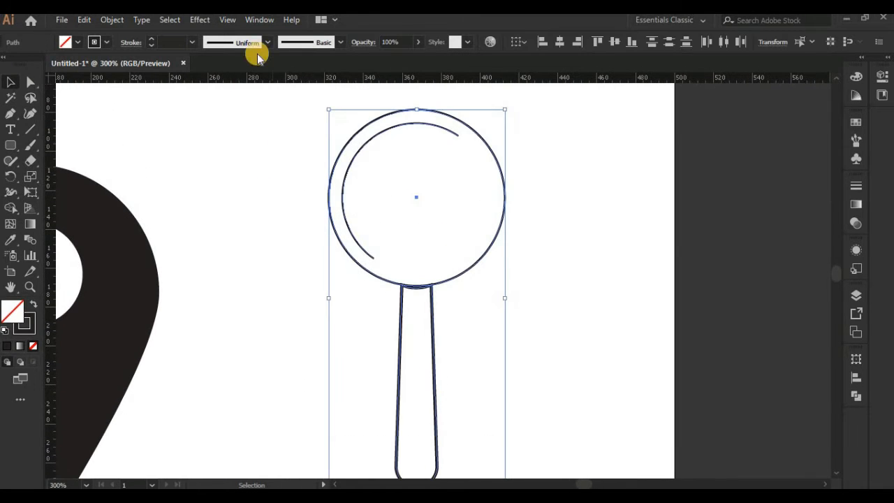
pyautogui.click(232, 43)
pyautogui.click(309, 41)
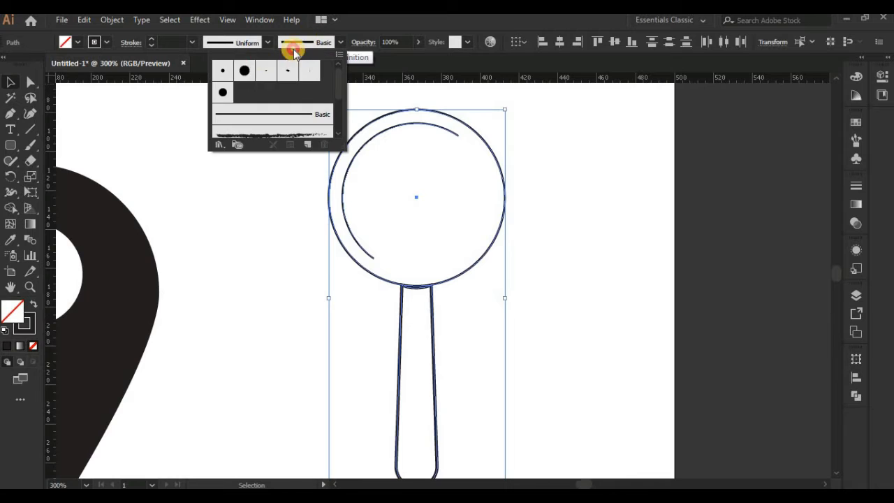
pyautogui.click(221, 72)
pyautogui.click(191, 43)
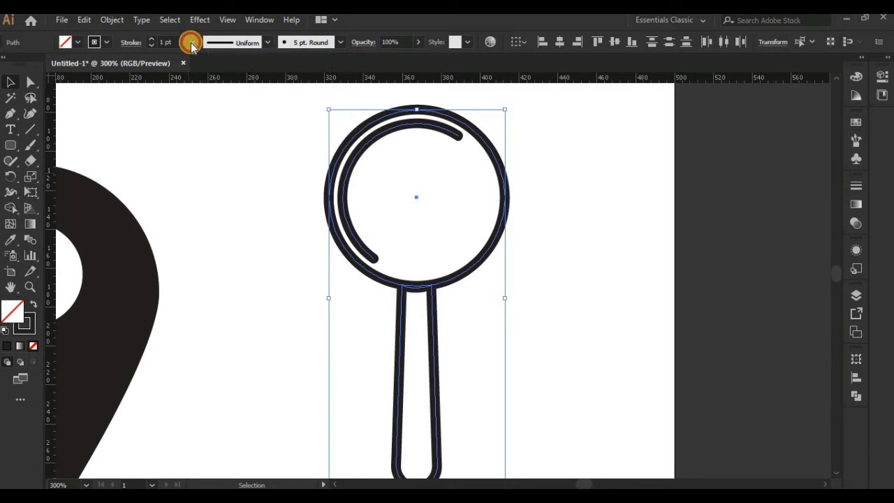
pyautogui.click(192, 42)
pyautogui.click(204, 69)
pyautogui.click(244, 174)
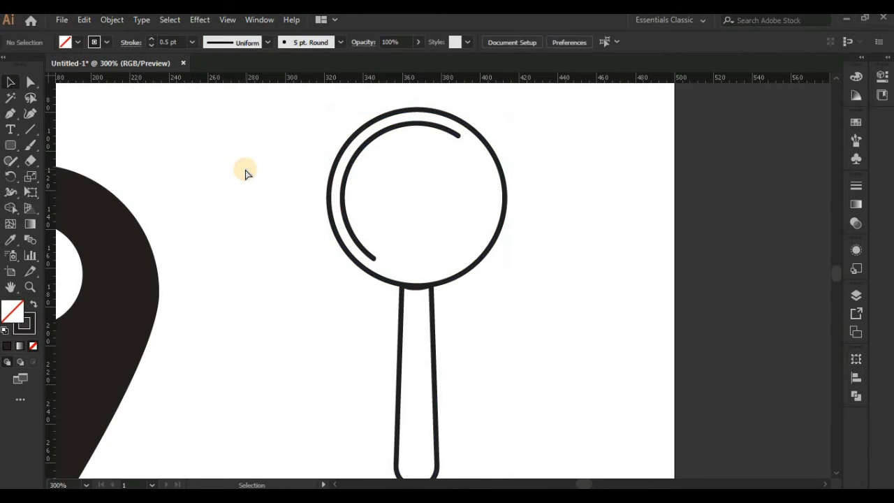
# Examine the handle's outline and its joint with the circle up close
pyautogui.click(433, 313)
pyautogui.scroll(4, 464, 303)
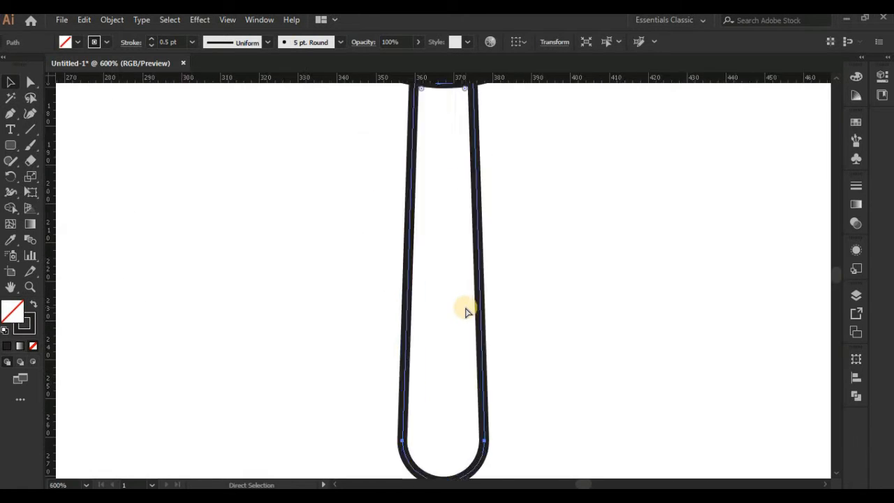
pyautogui.hotkey('shift', '`')
pyautogui.moveTo(363, 251)
pyautogui.mouseDown()
pyautogui.moveTo(390, 249)
pyautogui.moveTo(347, 248)
pyautogui.mouseUp()
pyautogui.press('v')
pyautogui.click(479, 288)
pyautogui.click(413, 297)
pyautogui.moveTo(417, 271); pyautogui.dragTo(417, 277)
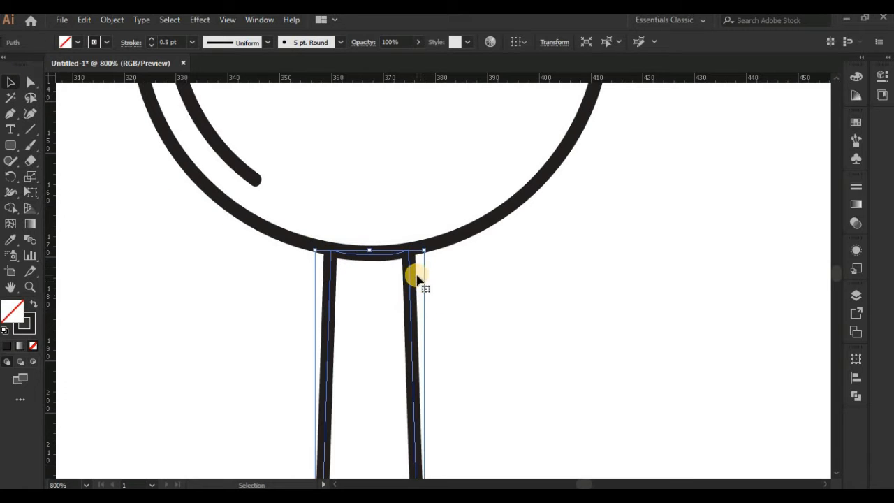
pyautogui.click(479, 294)
pyautogui.scroll(-5, 479, 294)
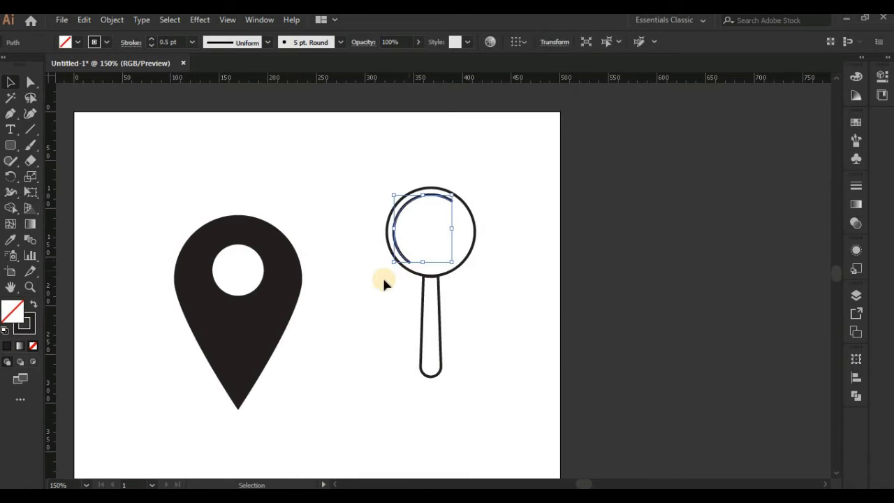
# Swap the map pin's fill and stroke to turn it into an unfilled outline
pyautogui.click(288, 296)
pyautogui.click(35, 305)
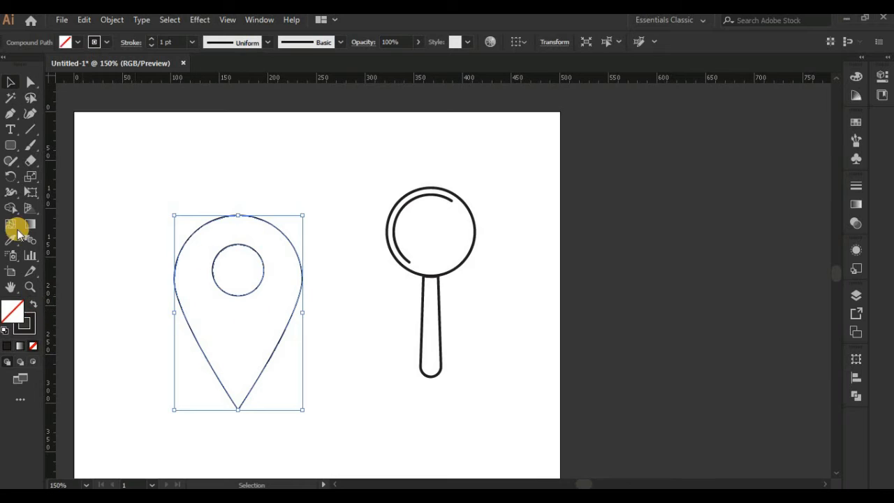
pyautogui.click(10, 237)
# Apply the 5 pt. Round brush to the pin outline and set its stroke weight to 0.5 pt
pyautogui.click(316, 44)
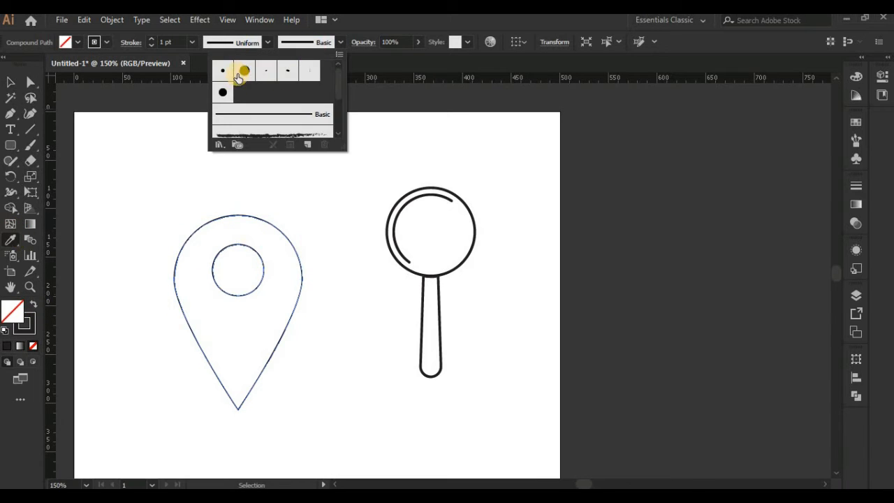
pyautogui.click(223, 74)
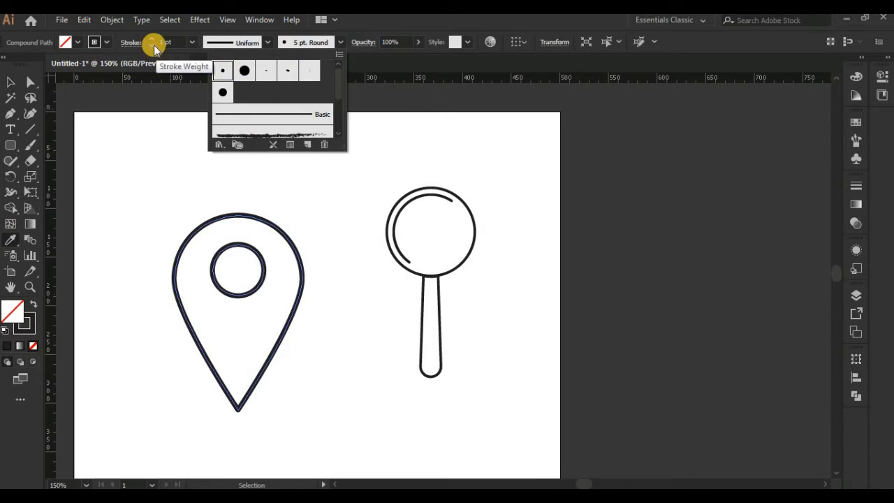
pyautogui.click(152, 45)
pyautogui.click(152, 45)
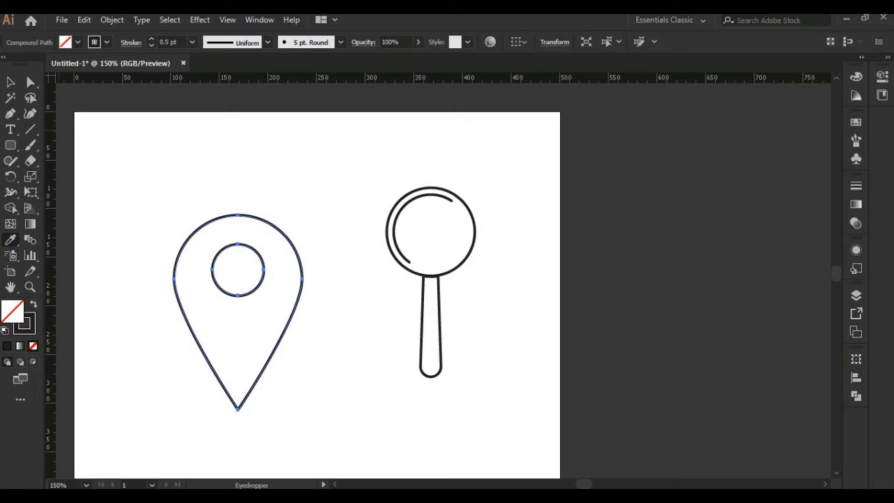
pyautogui.click(8, 82)
pyautogui.click(174, 190)
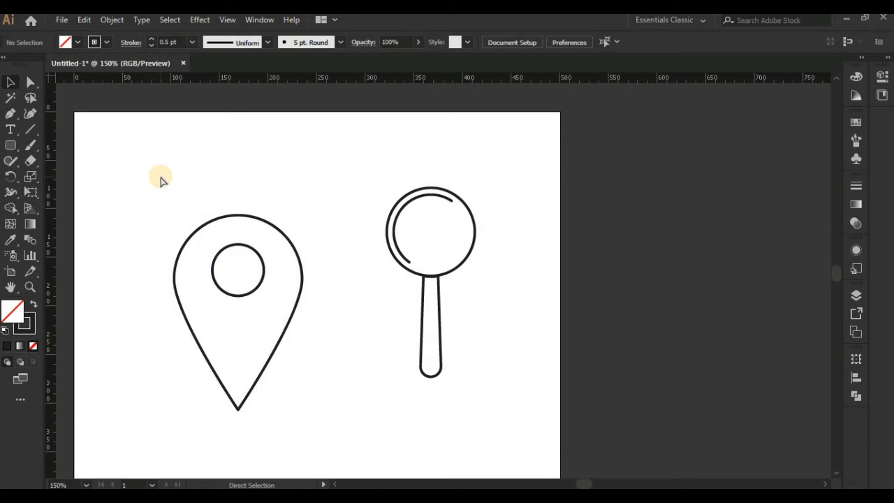
# Scale the map pin down to about 77 by 117 px and place it just left of the magnifying glass
pyautogui.hotkey('ctrl', '-')
pyautogui.moveTo(269, 224); pyautogui.dragTo(333, 311)
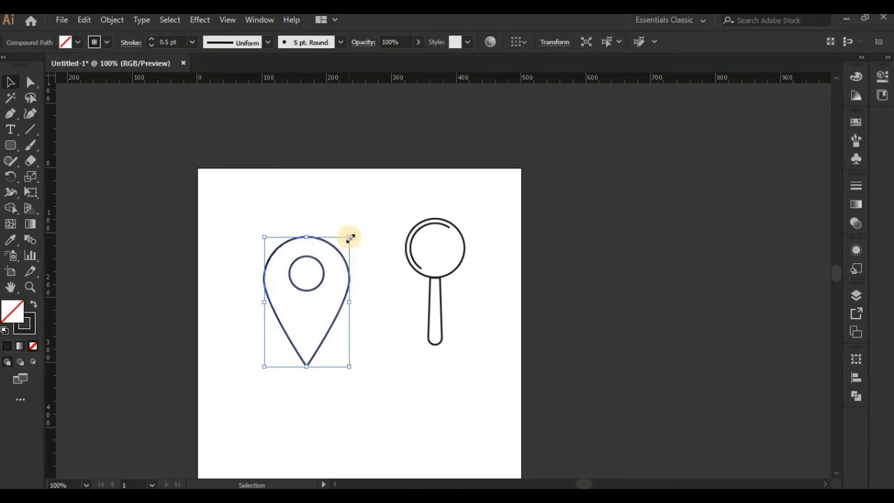
pyautogui.moveTo(351, 241)
pyautogui.mouseDown()
pyautogui.moveTo(345, 261)
pyautogui.moveTo(332, 265)
pyautogui.mouseUp()
pyautogui.moveTo(428, 283); pyautogui.dragTo(371, 292)
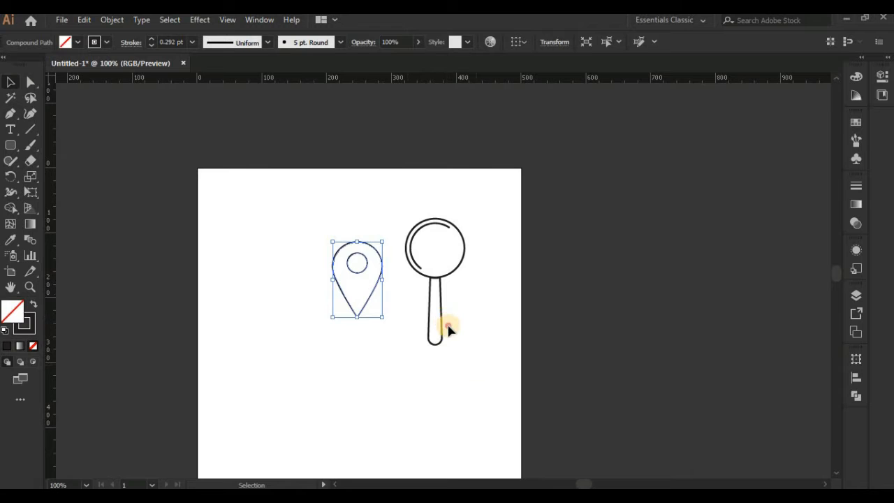
# Group the magnifying glass's parts and scale the group down to about 55 by 118 px
pyautogui.click(439, 280)
pyautogui.rightClick(439, 278)
pyautogui.click(481, 105)
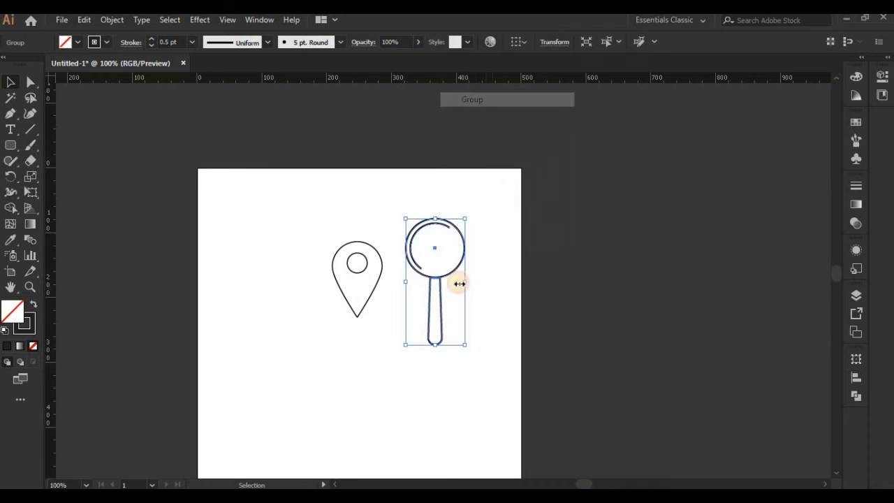
pyautogui.moveTo(465, 215); pyautogui.dragTo(455, 245)
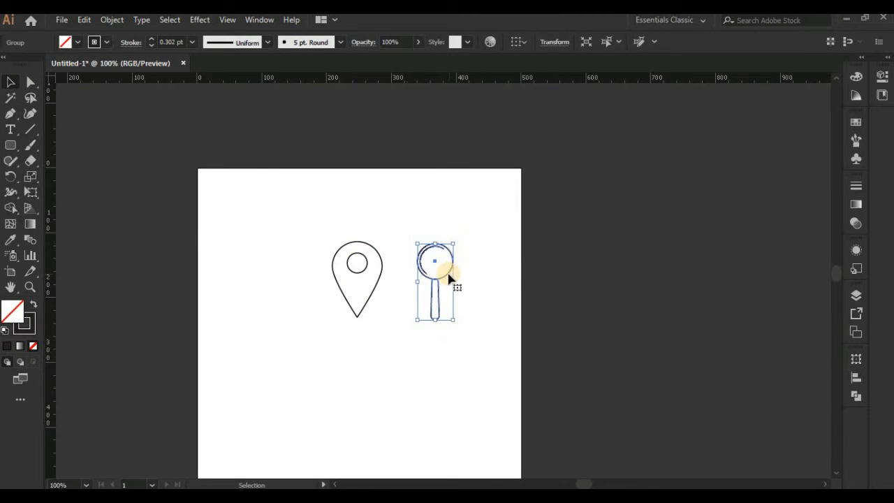
# Enlarge the magnifying glass slightly and place it so its lens overlaps the right side of the map pin
pyautogui.moveTo(390, 271); pyautogui.dragTo(392, 279)
pyautogui.moveTo(397, 326); pyautogui.dragTo(434, 239)
pyautogui.click(430, 311)
pyautogui.hotkey('ctrl', '+')
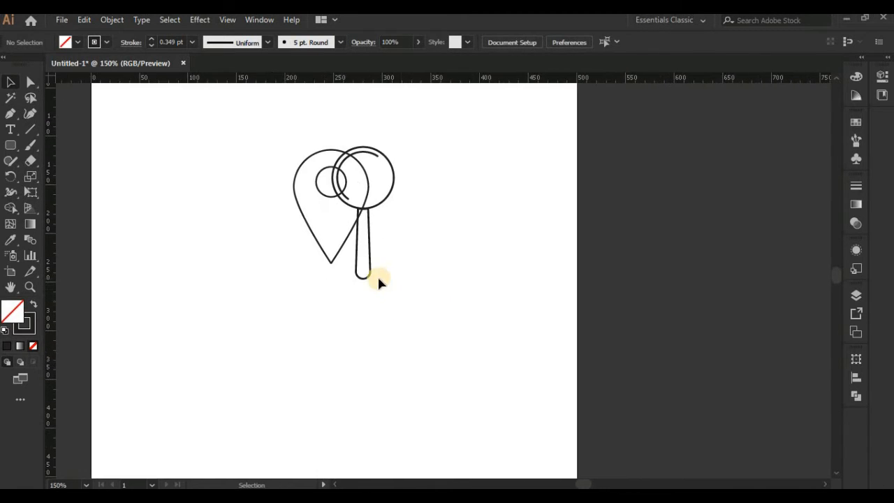
pyautogui.moveTo(370, 271); pyautogui.dragTo(384, 273)
pyautogui.click(421, 295)
pyautogui.moveTo(431, 355); pyautogui.dragTo(473, 267)
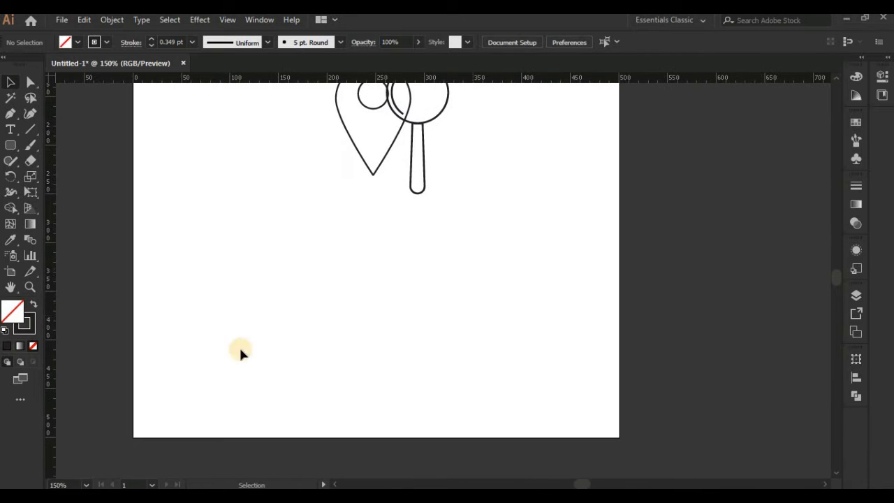
# Draw a circle about 148 px in diameter on the artboard, below and to the left of the map pin
pyautogui.moveTo(10, 152); pyautogui.dragTo(62, 176)
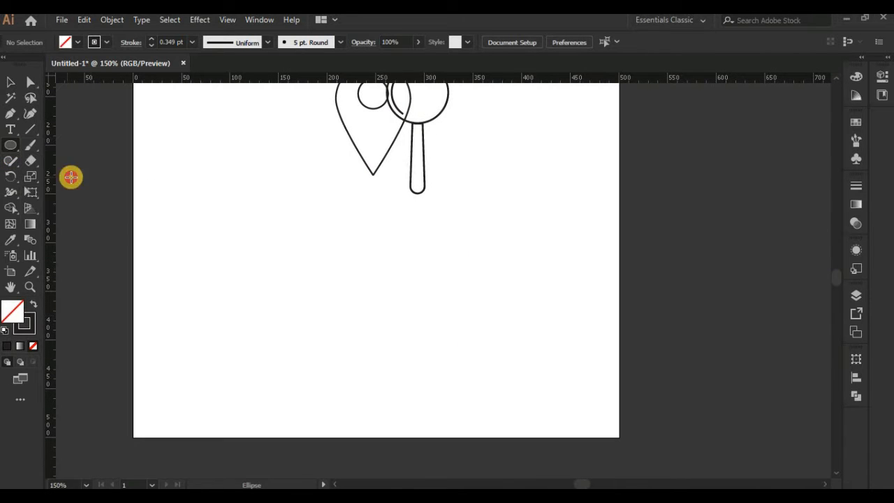
pyautogui.scroll(3, 241, 287)
pyautogui.hscroll(2, 242, 287)
pyautogui.moveTo(236, 274)
pyautogui.mouseDown()
pyautogui.moveTo(259, 359)
pyautogui.moveTo(253, 347)
pyautogui.mouseUp()
pyautogui.scroll(-4, 275, 343)
pyautogui.press('v')
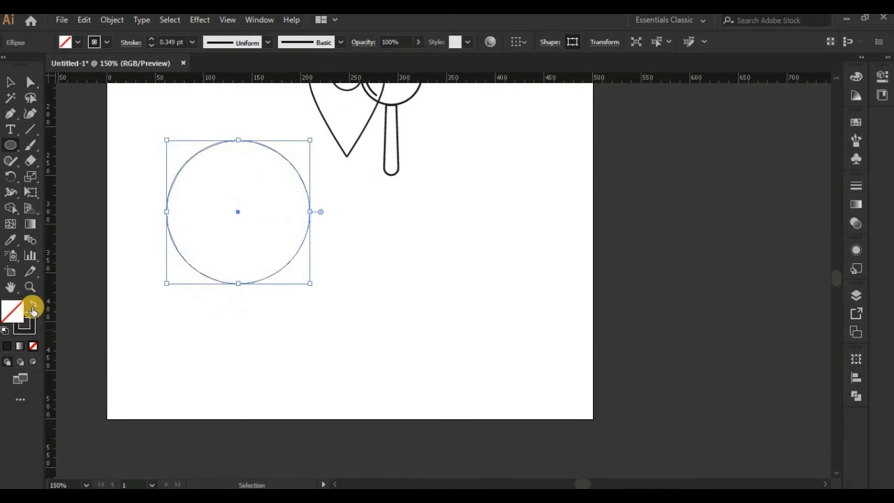
# Swap the circle's stroke colour into its fill and apply a linear white-to-black gradient with a white start stop
pyautogui.click(33, 309)
pyautogui.click(854, 207)
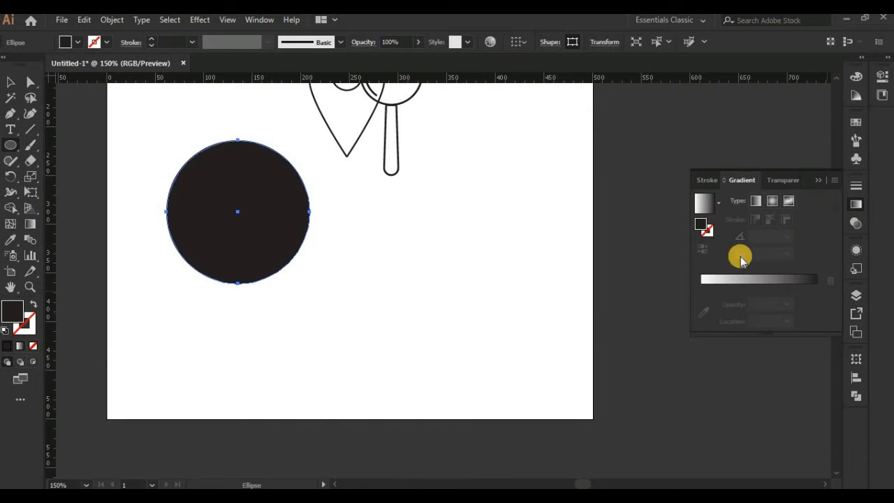
pyautogui.click(731, 282)
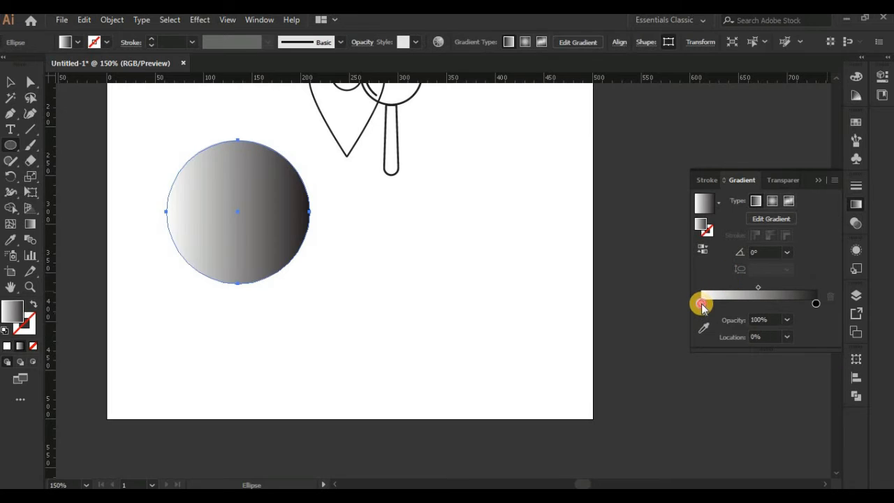
pyautogui.doubleClick(702, 305)
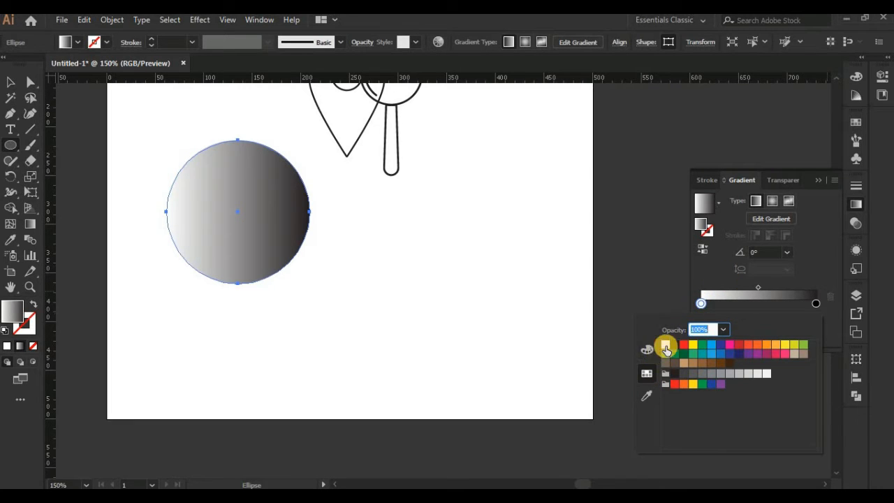
# Change the gradient's end stop to the 40% grey swatch (C=0 M=0 Y=0 K=40)
pyautogui.click(815, 303)
pyautogui.doubleClick(814, 304)
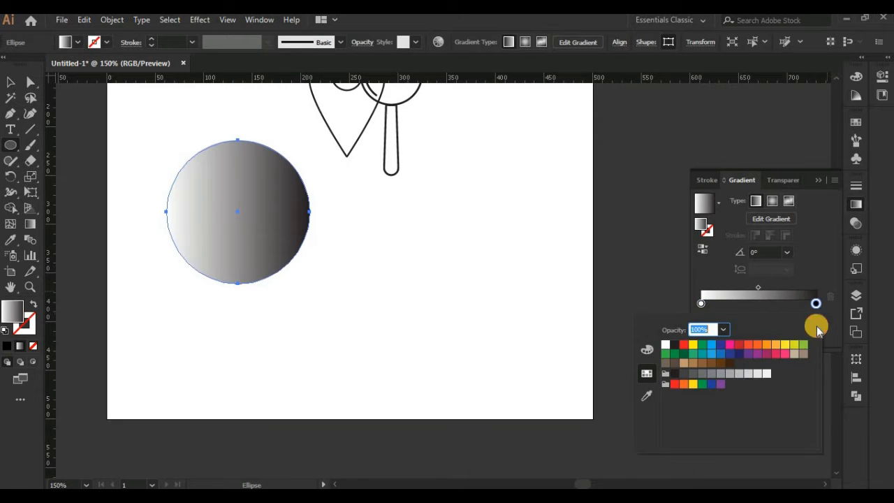
pyautogui.click(734, 376)
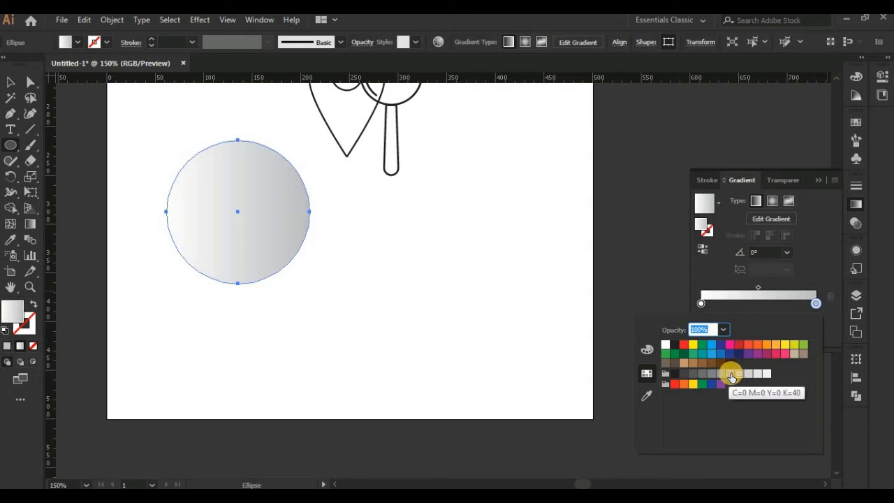
pyautogui.click(734, 372)
# Set the circle's gradient angle to 45° and shift the gradient midpoint to 71.23%
pyautogui.click(762, 288)
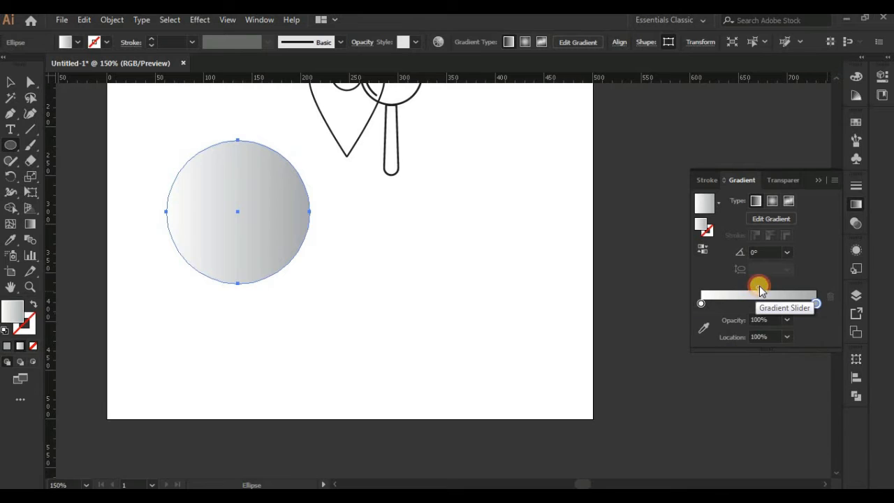
pyautogui.click(786, 252)
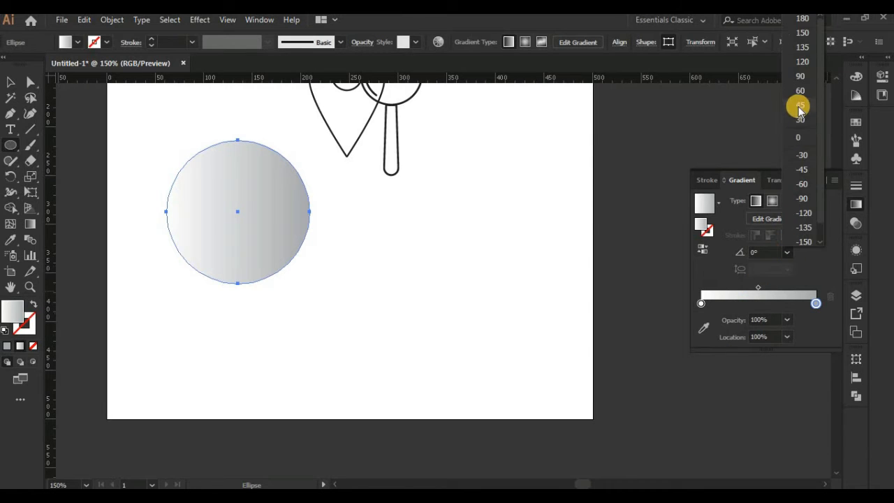
pyautogui.click(798, 104)
pyautogui.moveTo(758, 290); pyautogui.dragTo(782, 290)
pyautogui.click(11, 83)
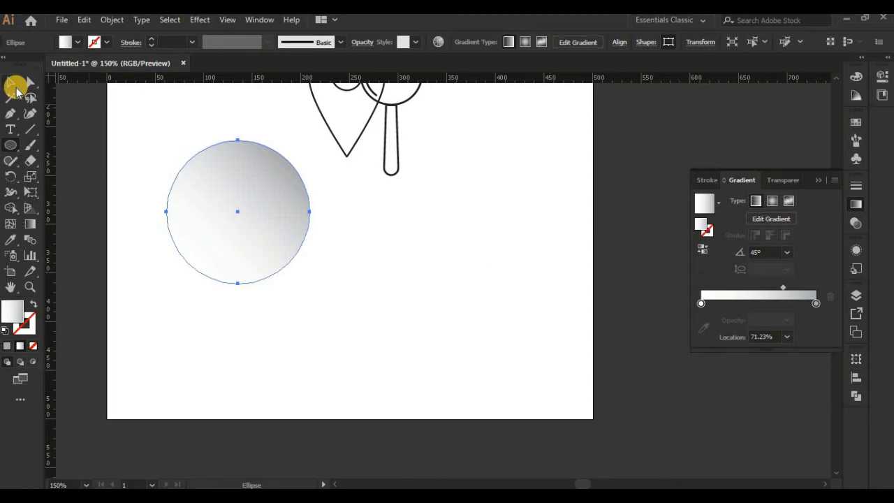
pyautogui.click(343, 254)
pyautogui.hotkey('ctrl', '-')
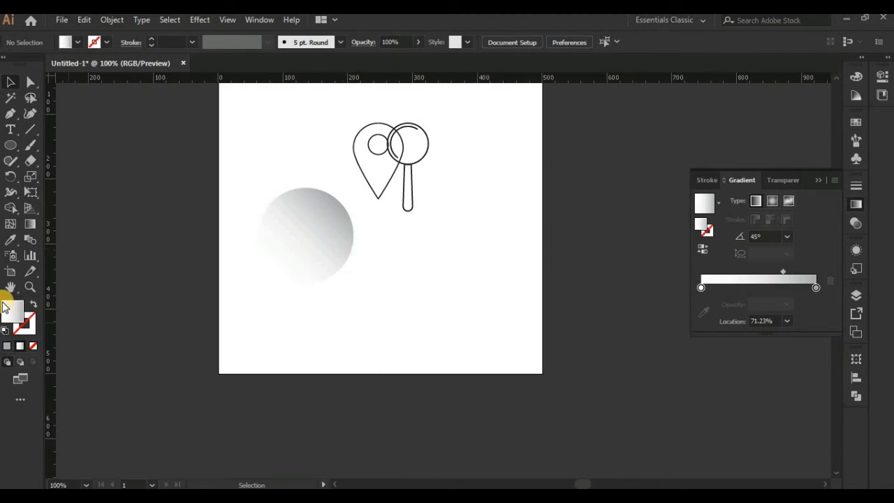
# Draw a second circle about 120 px in diameter and move it off the artboard to the left
pyautogui.click(11, 146)
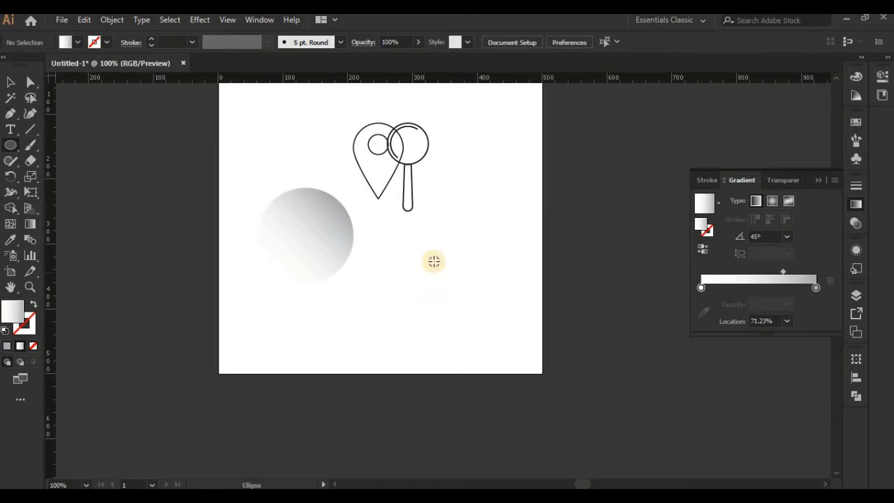
pyautogui.moveTo(434, 261); pyautogui.dragTo(439, 300)
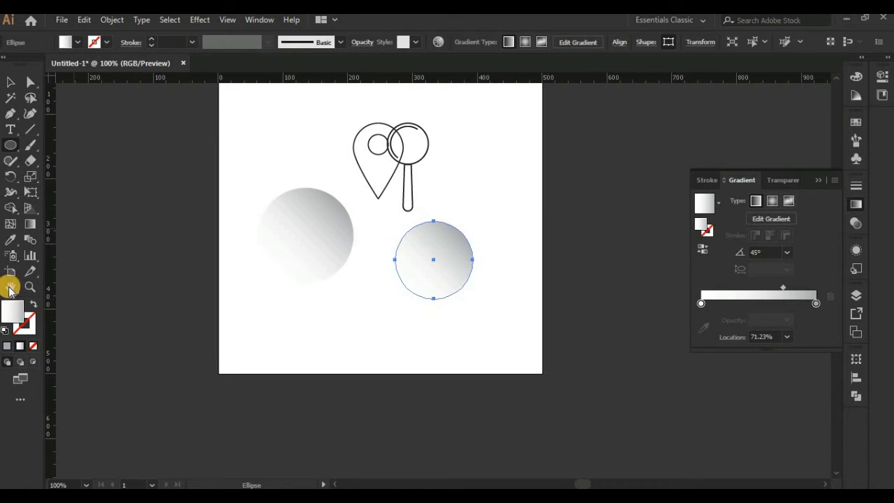
pyautogui.click(11, 81)
pyautogui.moveTo(427, 261); pyautogui.dragTo(69, 226)
pyautogui.moveTo(86, 243); pyautogui.dragTo(297, 288)
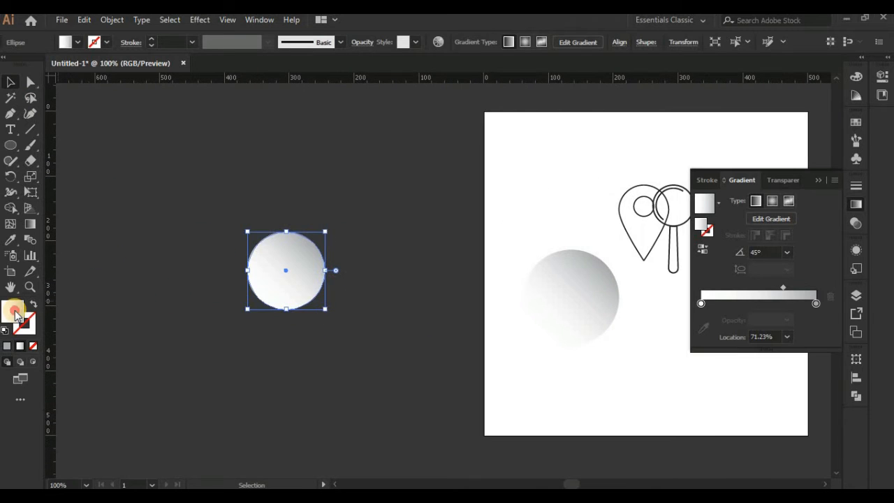
# Replace the second circle's gradient with the solid grey fill a7a9ac
pyautogui.doubleClick(12, 312)
pyautogui.click(817, 209)
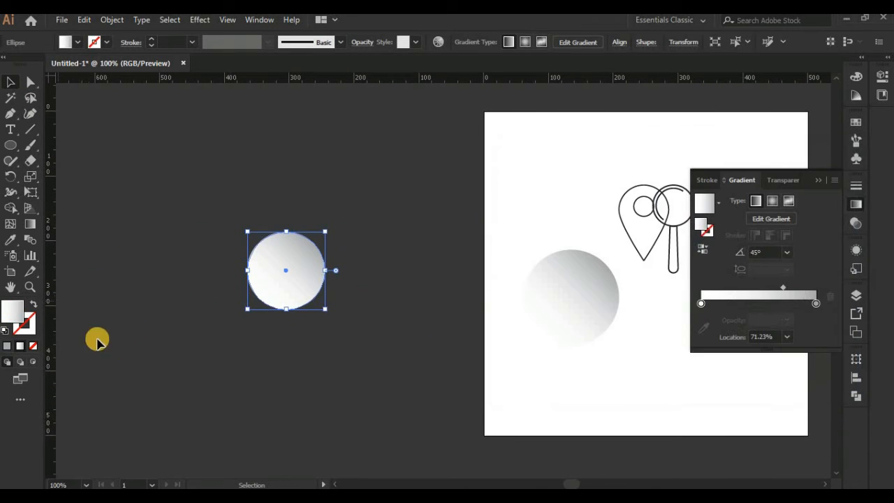
pyautogui.click(8, 347)
pyautogui.doubleClick(13, 311)
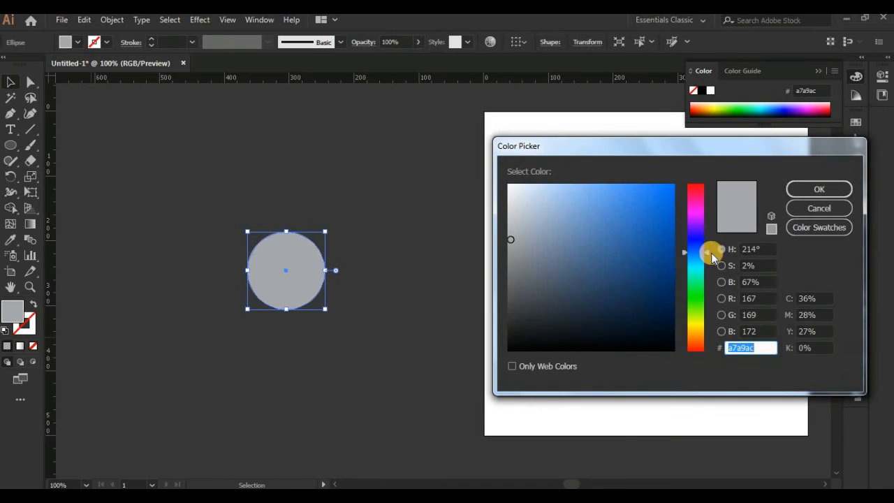
pyautogui.click(800, 215)
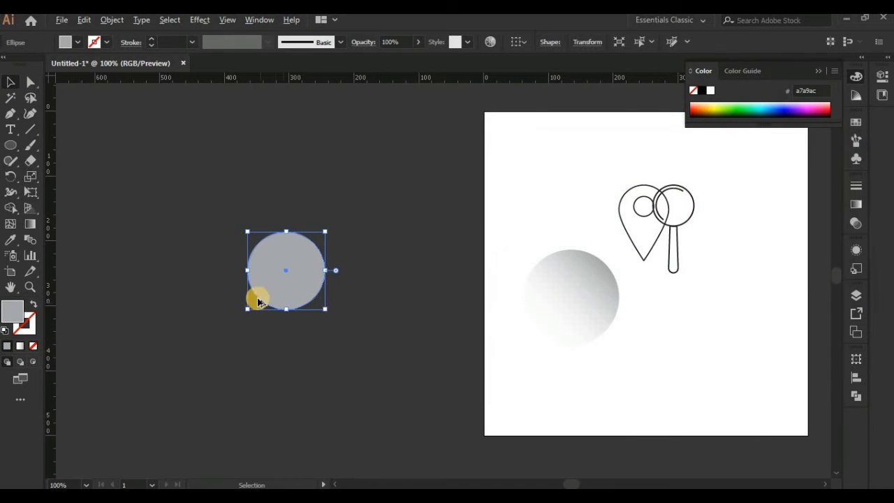
pyautogui.click(7, 114)
pyautogui.click(271, 166)
pyautogui.click(277, 357)
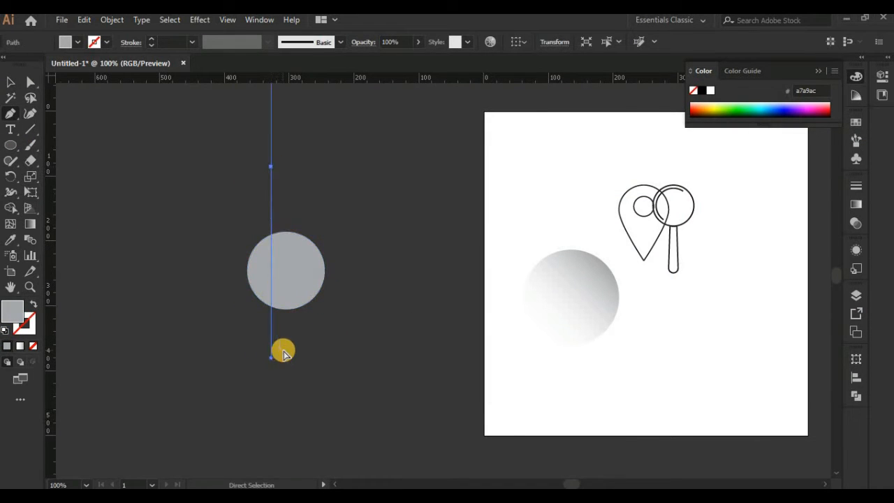
pyautogui.hotkey('ctrl', 'z')
pyautogui.hotkey('ctrl', 'z')
# Draw a vertical Pen line about 250 px long across the grey circle and centre both horizontally on each other
pyautogui.click(312, 190)
pyautogui.click(312, 353)
pyautogui.click(12, 78)
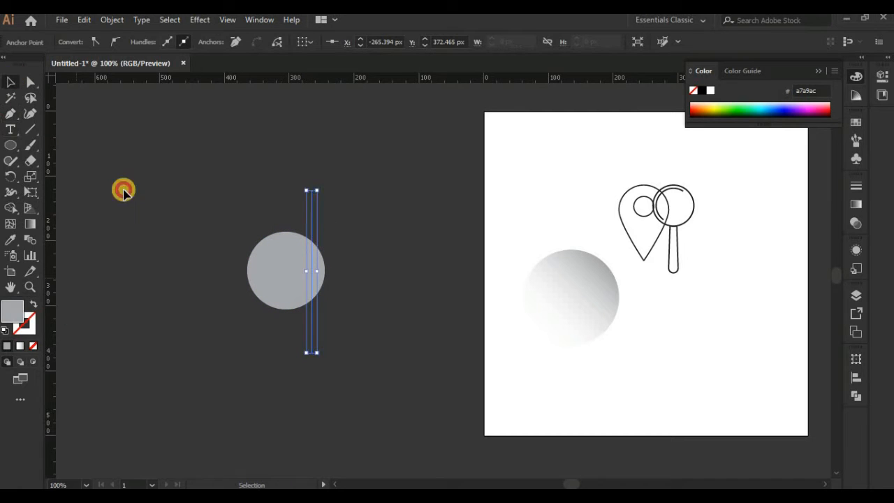
pyautogui.moveTo(123, 192); pyautogui.dragTo(420, 409)
pyautogui.click(560, 43)
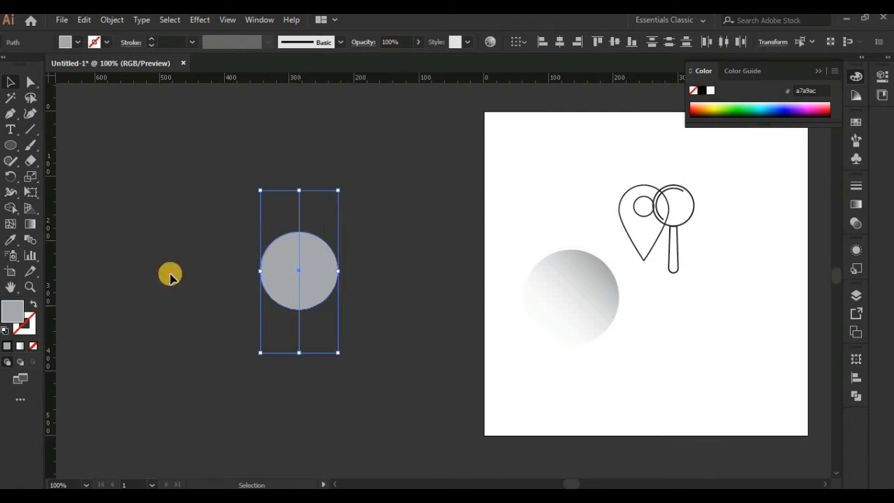
# Split the grey circle along the line with Shape Builder and delete everything except the left semicircle
pyautogui.click(11, 209)
pyautogui.moveTo(288, 204)
pyautogui.mouseDown()
pyautogui.moveTo(319, 279)
pyautogui.moveTo(264, 344)
pyautogui.moveTo(245, 335)
pyautogui.mouseUp()
pyautogui.click(10, 82)
pyautogui.click(267, 345)
pyautogui.click(268, 293)
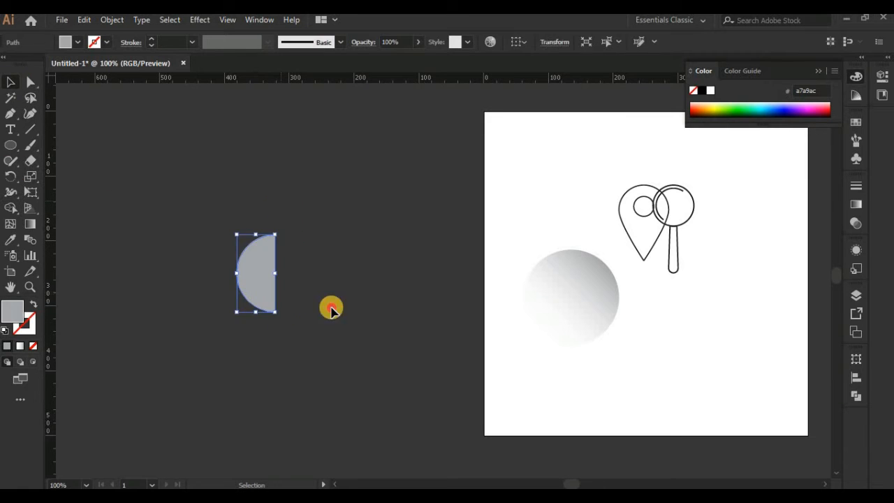
pyautogui.moveTo(332, 308); pyautogui.dragTo(341, 321)
pyautogui.press('Delete')
# Duplicate the semicircle to its left and fill the copy with white (ffffff)
pyautogui.moveTo(250, 279); pyautogui.dragTo(294, 290)
pyautogui.moveTo(296, 288); pyautogui.dragTo(170, 289)
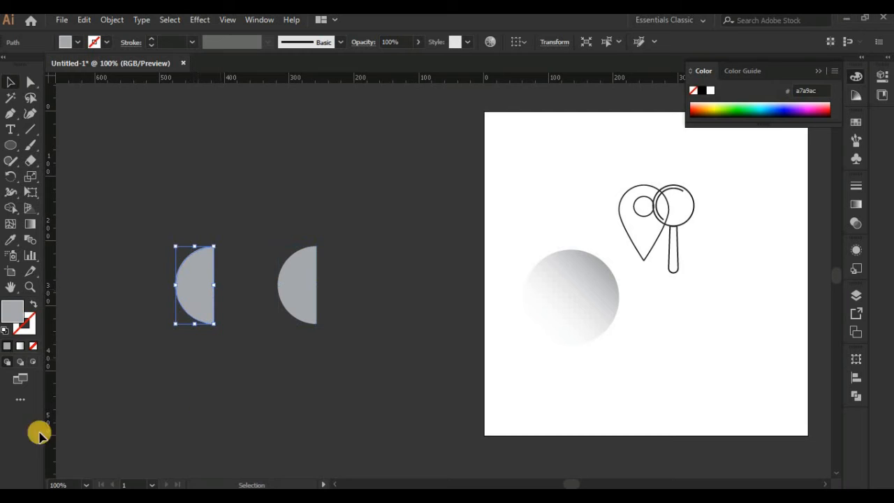
pyautogui.doubleClick(10, 312)
pyautogui.moveTo(552, 310); pyautogui.dragTo(491, 180)
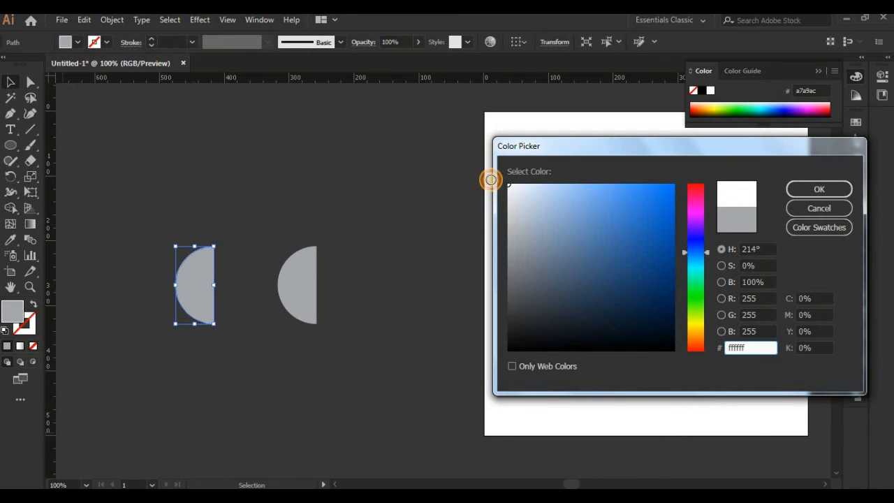
pyautogui.click(844, 190)
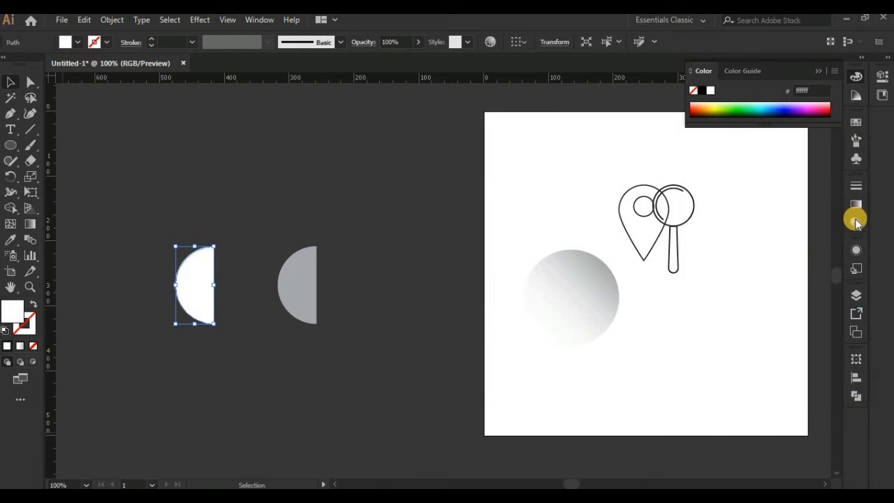
# Lower the white semicircle's opacity to 0%
pyautogui.click(857, 201)
pyautogui.click(856, 222)
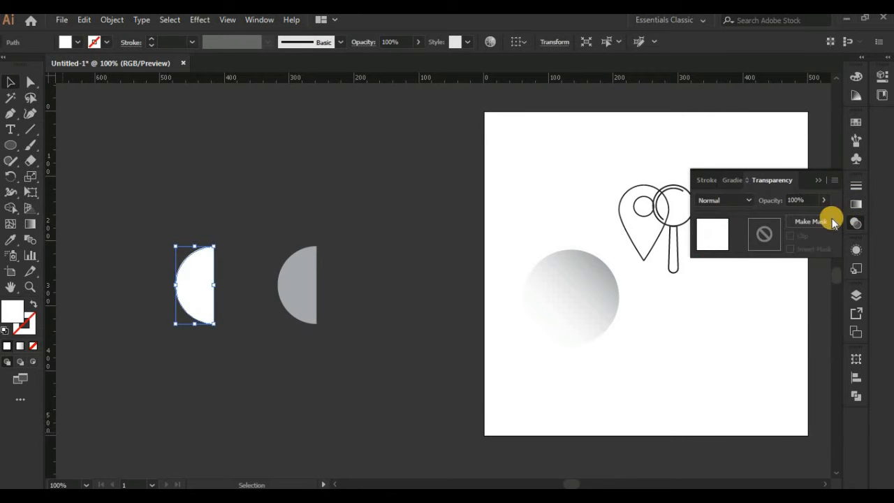
pyautogui.click(830, 201)
pyautogui.moveTo(820, 209); pyautogui.dragTo(667, 220)
# Make a blend between the two semicircles and set the blend's blending mode to Multiply
pyautogui.click(11, 83)
pyautogui.moveTo(137, 204); pyautogui.dragTo(300, 327)
pyautogui.click(112, 20)
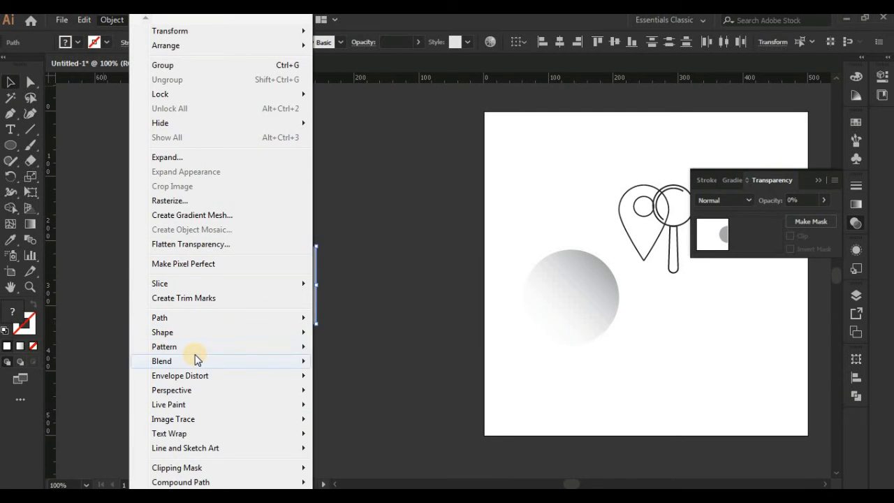
pyautogui.moveTo(194, 361)
pyautogui.click(341, 362)
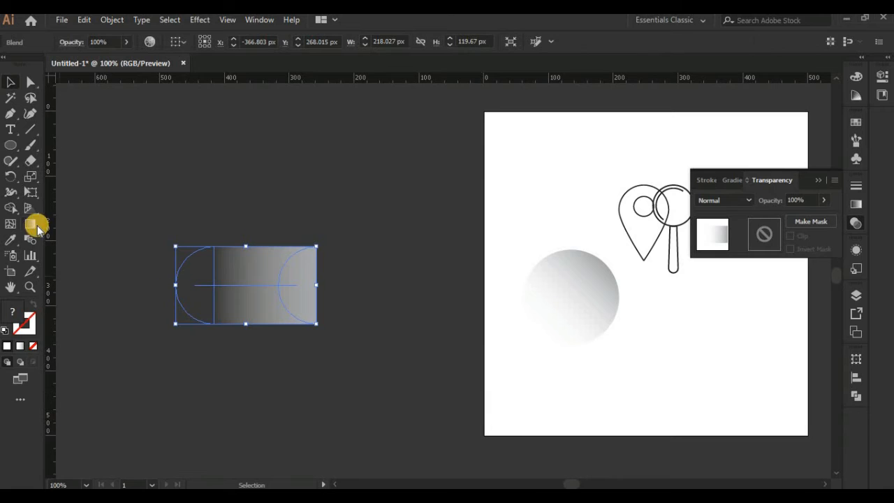
pyautogui.click(744, 201)
pyautogui.click(719, 245)
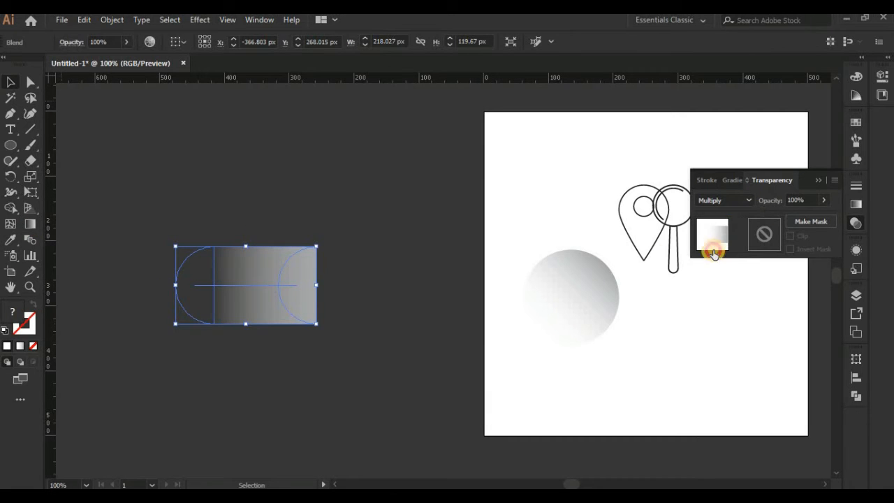
# Move the blended shadow onto the gradient circle on the artboard and send it to the back
pyautogui.moveTo(270, 272); pyautogui.dragTo(537, 304)
pyautogui.rightClick(537, 304)
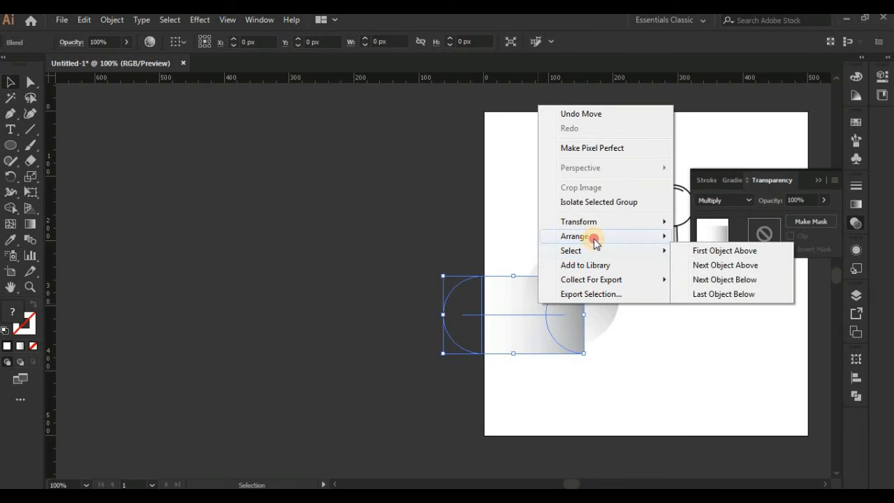
pyautogui.moveTo(593, 237)
pyautogui.click(715, 280)
# Rotate the blended shadow to slope toward the lower left and tuck its grey end behind the gradient circle
pyautogui.moveTo(593, 364); pyautogui.dragTo(424, 294)
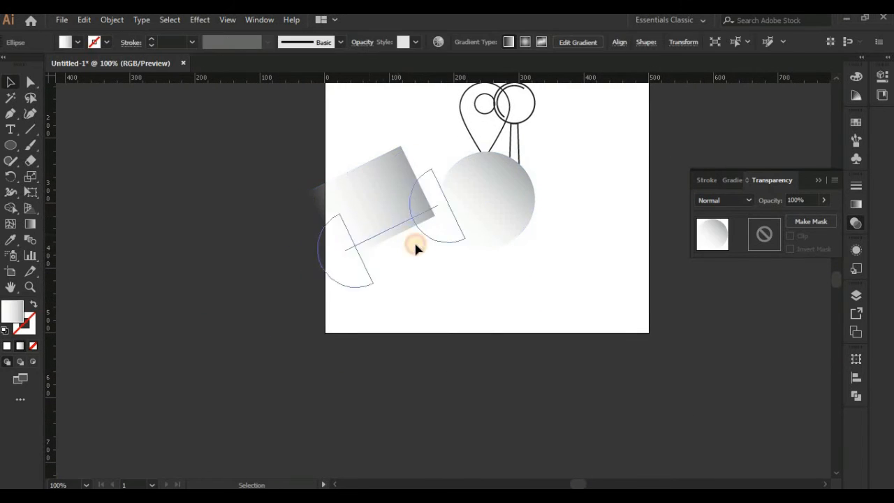
pyautogui.moveTo(415, 247); pyautogui.dragTo(431, 245)
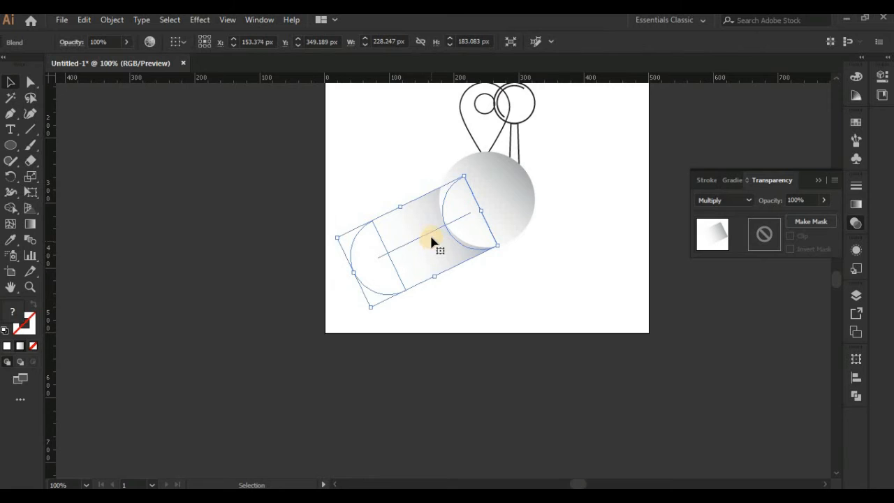
# Adjust the blended shadow's rotation and size so its long edges meet the rim of the gradient circle
pyautogui.moveTo(504, 246); pyautogui.dragTo(503, 238)
pyautogui.moveTo(436, 259); pyautogui.dragTo(440, 258)
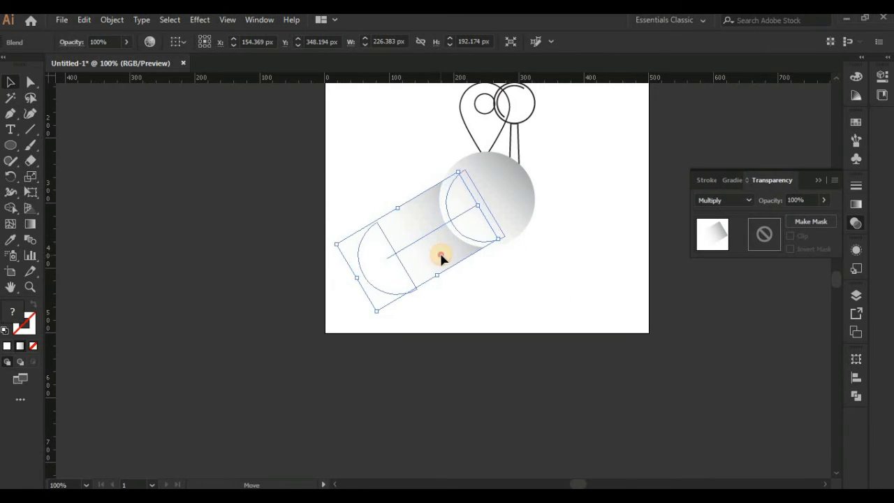
pyautogui.click(516, 278)
pyautogui.click(442, 265)
pyautogui.moveTo(508, 236); pyautogui.dragTo(522, 235)
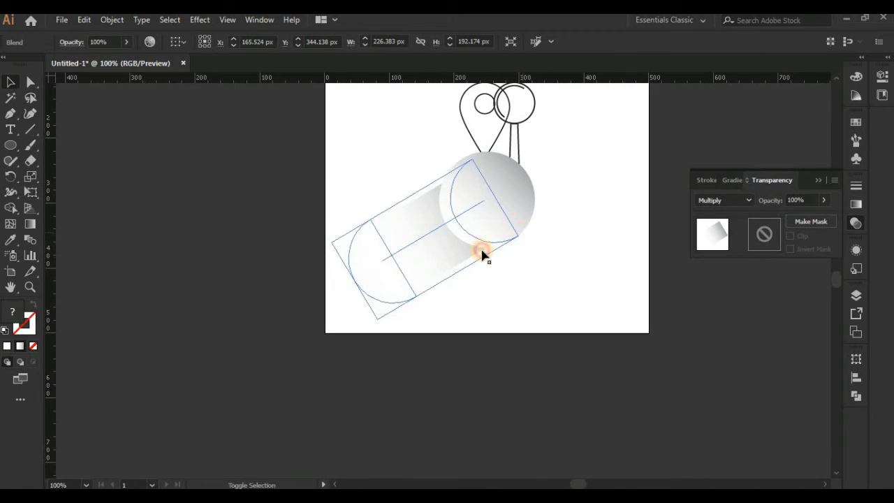
pyautogui.moveTo(437, 257); pyautogui.dragTo(428, 259)
pyautogui.click(493, 281)
# Paste a copy of the gradient circle directly in front of it and fill the copy with solid white
pyautogui.hotkey('ctrl', '+')
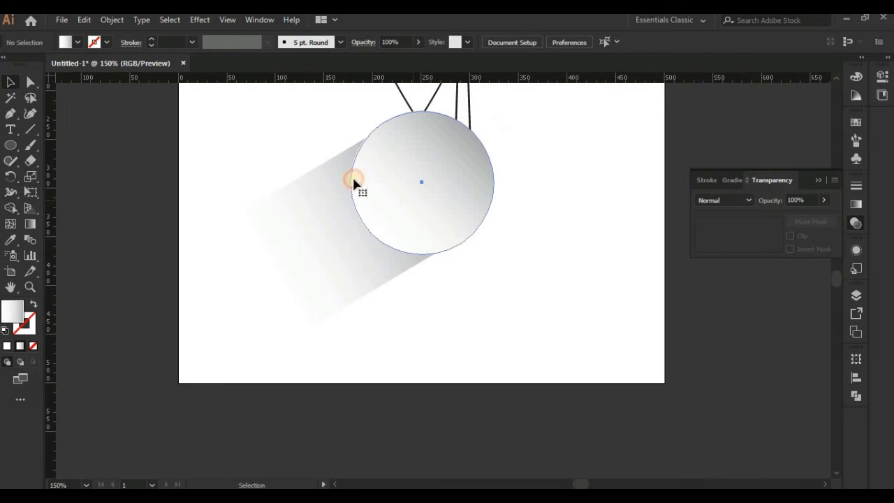
pyautogui.click(355, 186)
pyautogui.click(84, 19)
pyautogui.click(105, 84)
pyautogui.click(84, 19)
pyautogui.click(133, 112)
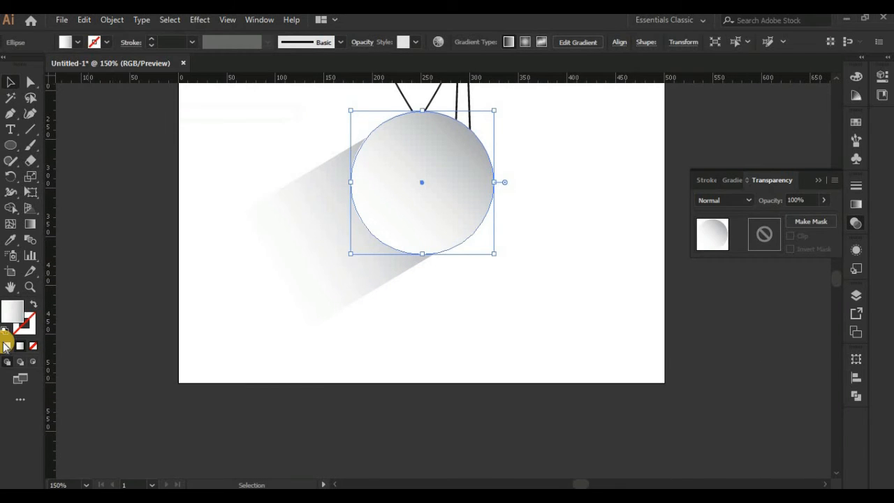
pyautogui.click(7, 346)
# Paste a copy of the white circle in front, offset it slightly toward the lower left, and fill the circle behind it black
pyautogui.hotkey('ctrl', '+')
pyautogui.hotkey('ctrl', '+')
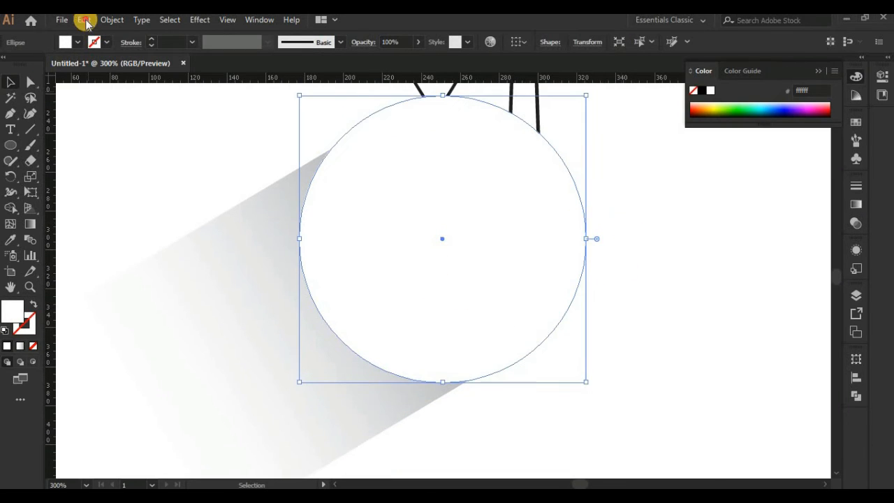
pyautogui.click(84, 21)
pyautogui.click(105, 84)
pyautogui.click(84, 21)
pyautogui.click(119, 113)
pyautogui.moveTo(459, 234); pyautogui.dragTo(455, 239)
pyautogui.click(557, 154)
pyautogui.click(702, 91)
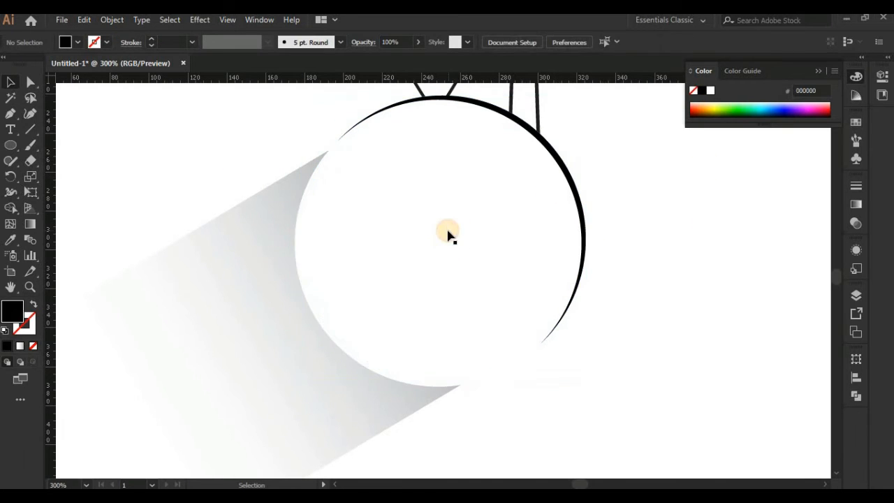
# Use Shape Builder on the black and white circles to cut them down to a thin crescent along the upper-right rim
pyautogui.click(447, 234)
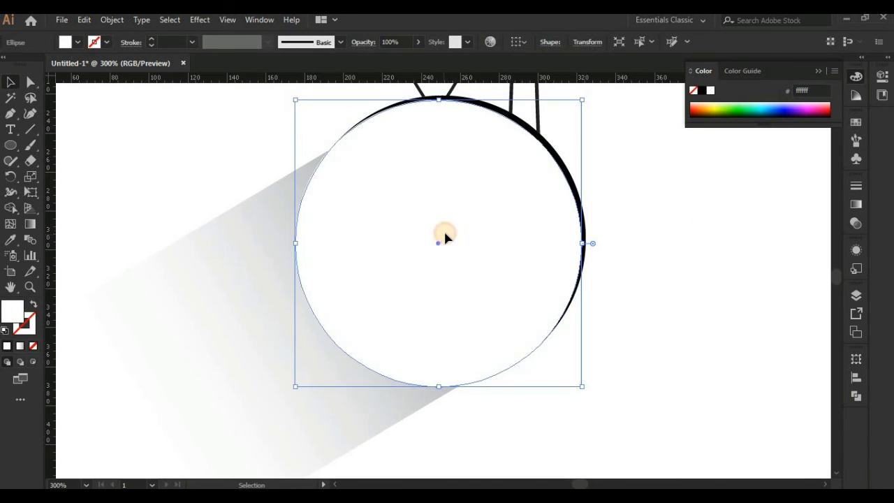
pyautogui.keyDown('shift'); pyautogui.click(564, 175); pyautogui.keyUp('shift')
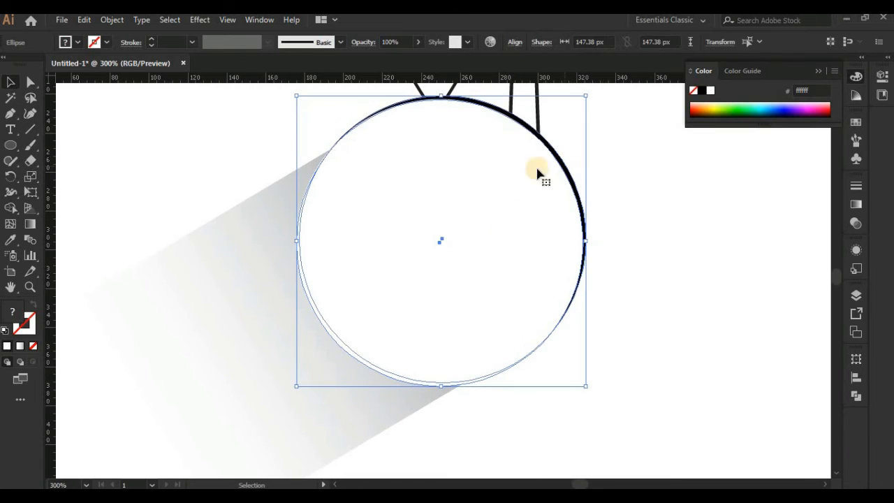
pyautogui.click(10, 211)
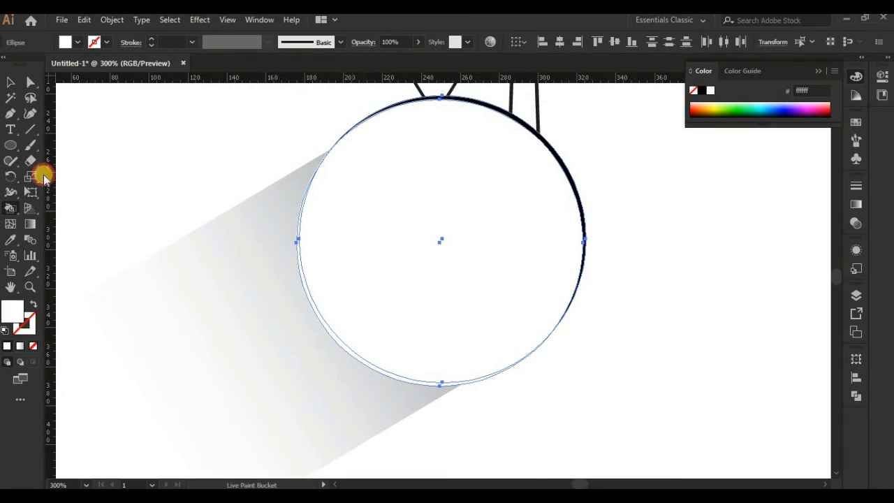
pyautogui.click(9, 201)
pyautogui.moveTo(13, 210); pyautogui.dragTo(70, 206)
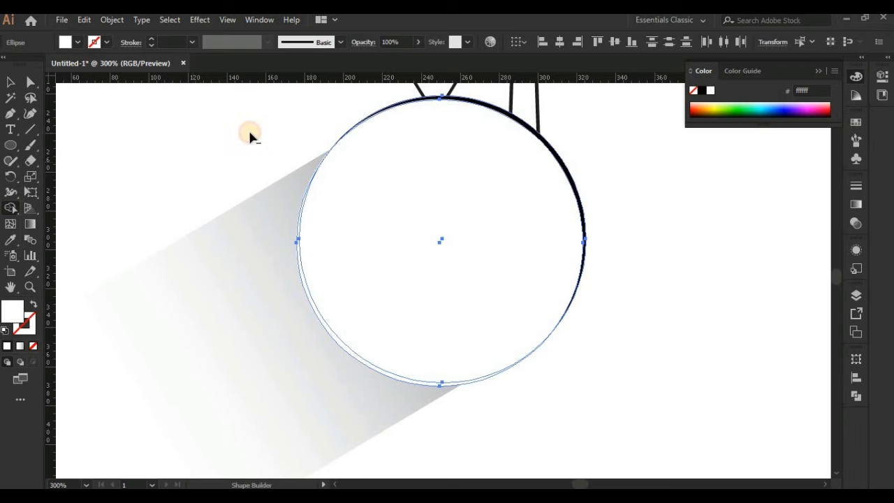
pyautogui.moveTo(296, 126); pyautogui.dragTo(476, 363)
pyautogui.moveTo(487, 394); pyautogui.dragTo(487, 393)
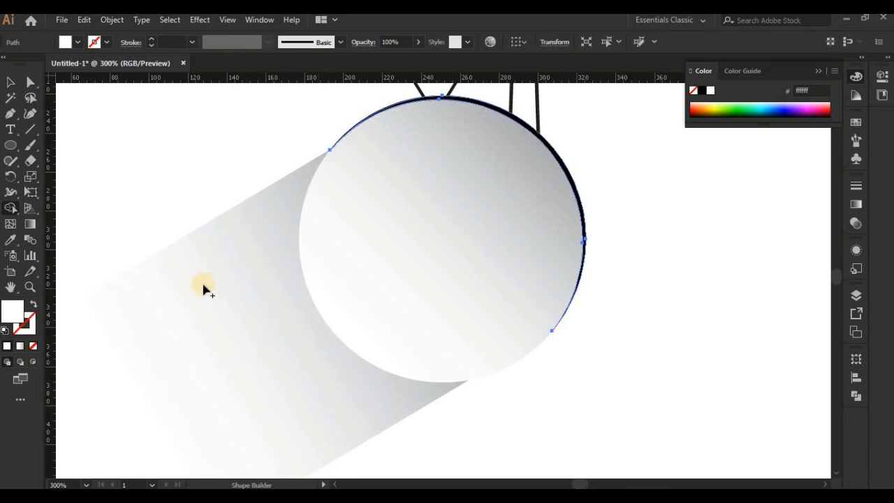
# Fill the thin crescent on the circle's upper-right rim with white as a highlight
pyautogui.click(9, 87)
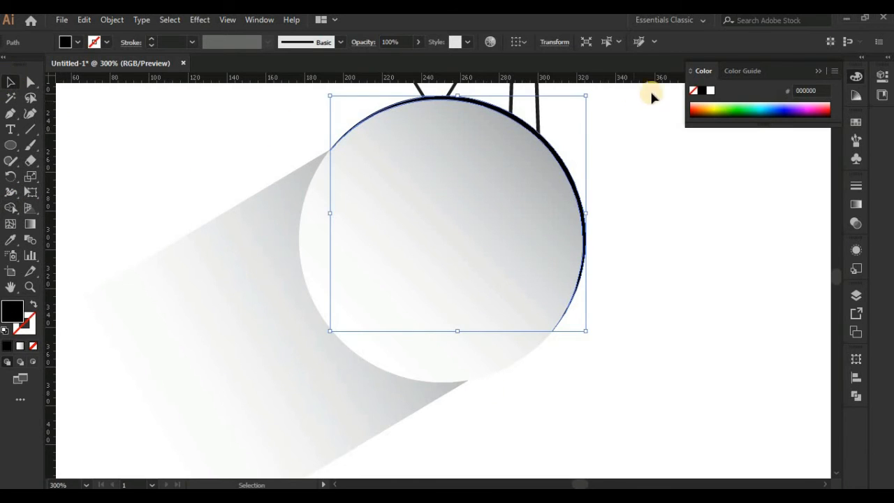
pyautogui.click(856, 129)
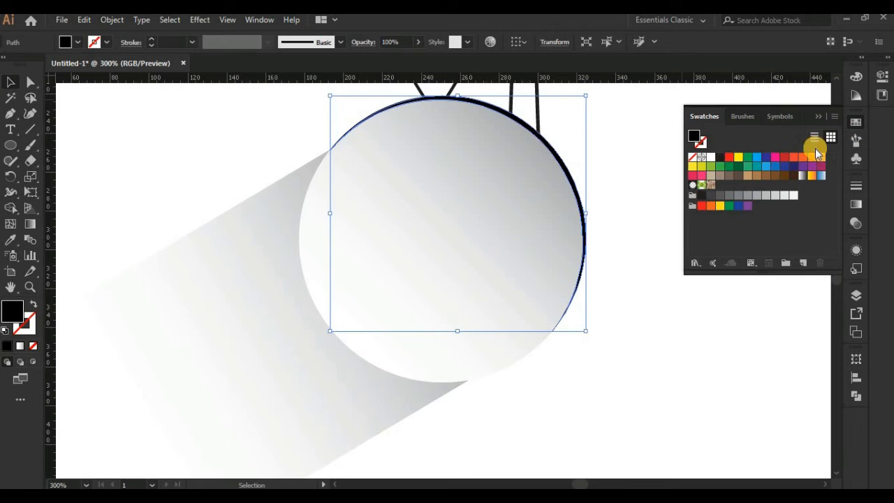
pyautogui.click(712, 157)
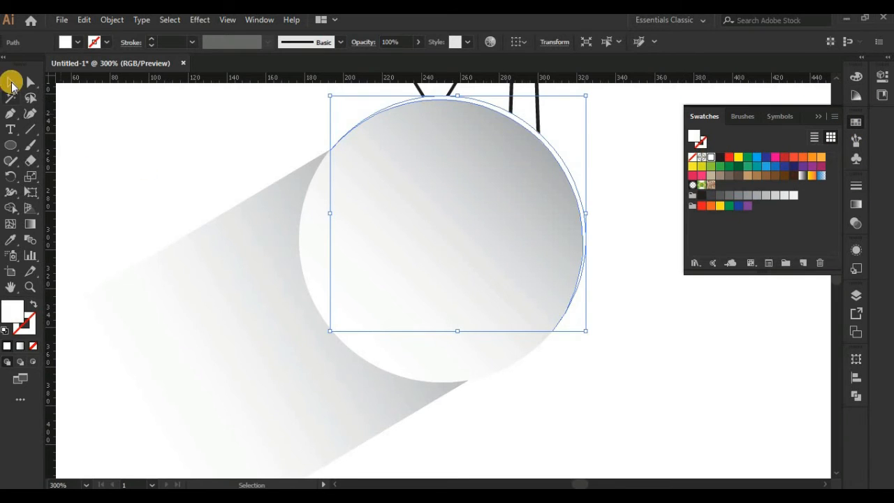
pyautogui.click(116, 137)
pyautogui.hotkey('ctrl', '1')
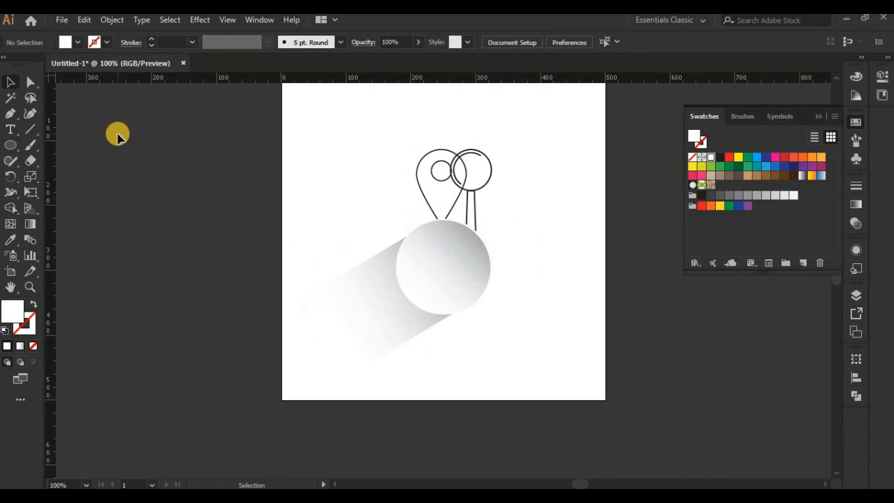
# Move the map pin and magnifying glass off the gradient circle toward the upper right, keeping a duplicate pair near the artboard's upper left
pyautogui.click(392, 322)
pyautogui.click(450, 274)
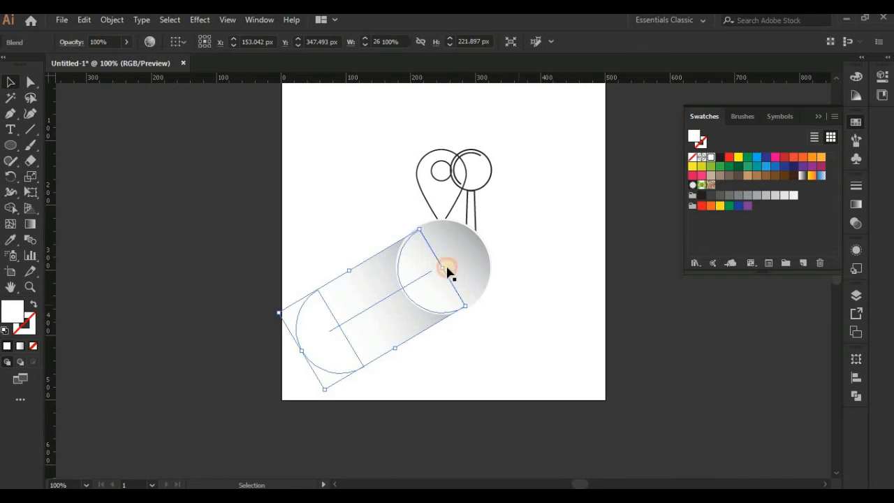
pyautogui.click(425, 325)
pyautogui.click(467, 201)
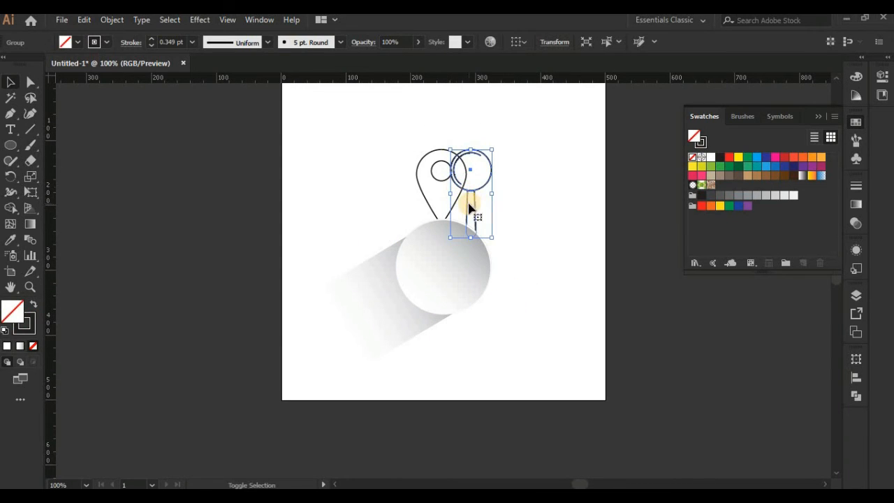
pyautogui.keyDown('shift'); pyautogui.click(451, 199); pyautogui.keyUp('shift')
pyautogui.moveTo(472, 214); pyautogui.dragTo(527, 179)
pyautogui.click(564, 236)
# Set the stroke weight of the map pin and magnifying glass above the circle to 0.5 pt, trying 0.25 pt first
pyautogui.hotkey('ctrl', '=')
pyautogui.moveTo(578, 192); pyautogui.dragTo(475, 392)
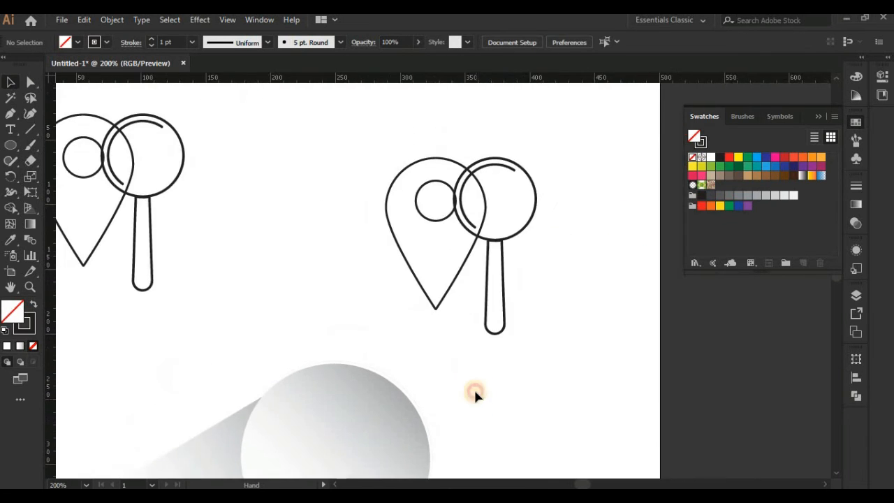
pyautogui.click(448, 293)
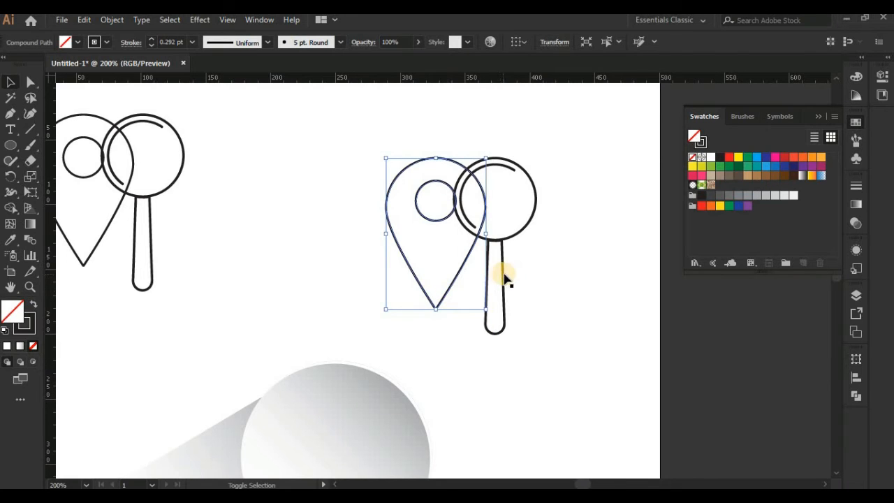
pyautogui.keyDown('shift'); pyautogui.click(504, 276); pyautogui.keyUp('shift')
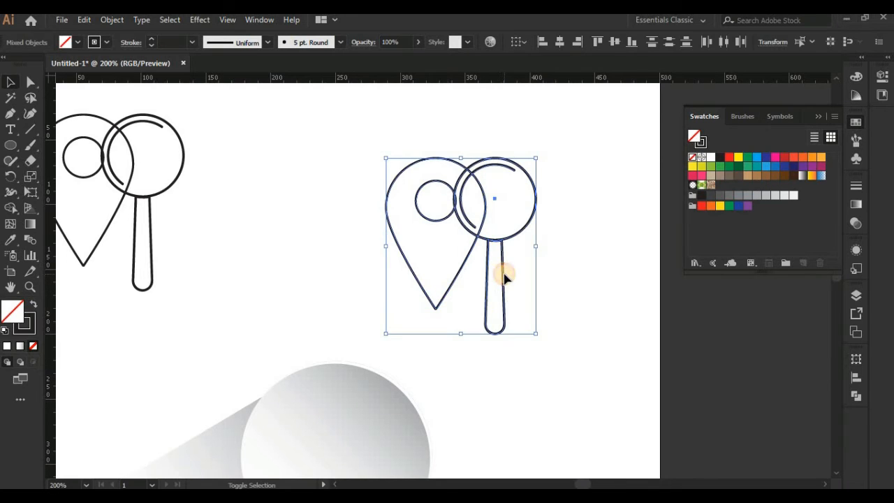
pyautogui.click(192, 44)
pyautogui.click(209, 59)
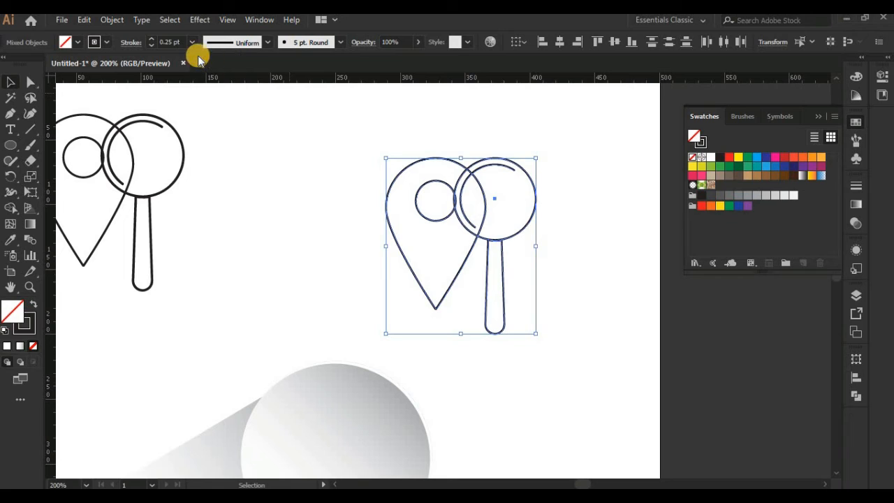
pyautogui.click(191, 43)
pyautogui.click(197, 70)
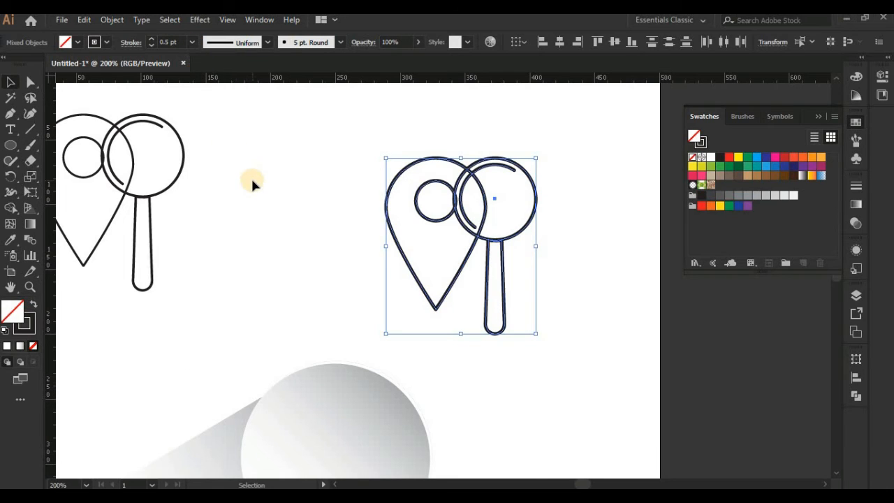
# Try a 0.75 pt stroke on both icons, with 0.5 pt on the magnifying glass's inner highlight arc
pyautogui.click(192, 43)
pyautogui.click(198, 83)
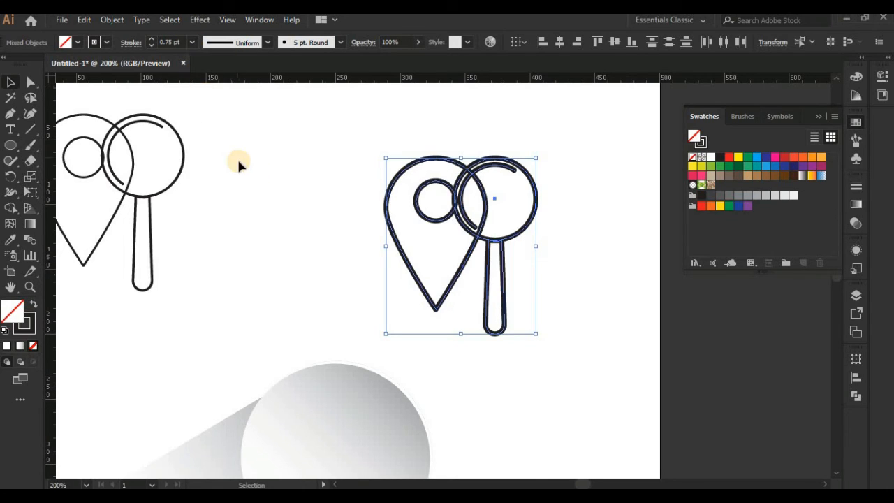
pyautogui.click(383, 213)
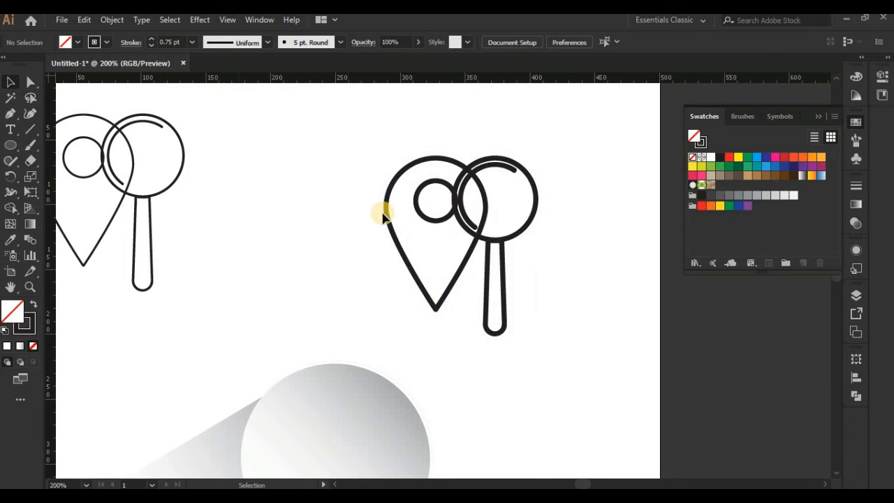
pyautogui.doubleClick(466, 219)
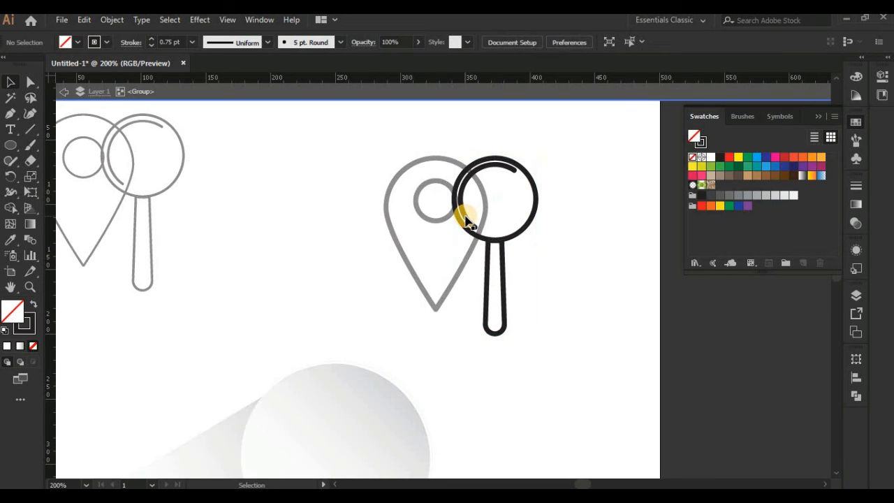
pyautogui.click(151, 46)
pyautogui.doubleClick(278, 183)
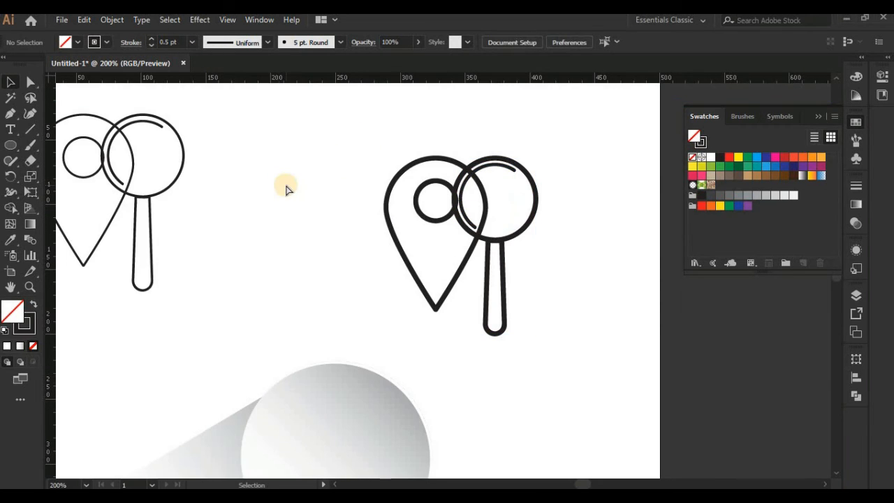
# Undo the thinner highlight arc and the 0.75 pt stroke weight on both icons
pyautogui.hotkey('ctrl', 'z')
pyautogui.doubleClick(286, 185)
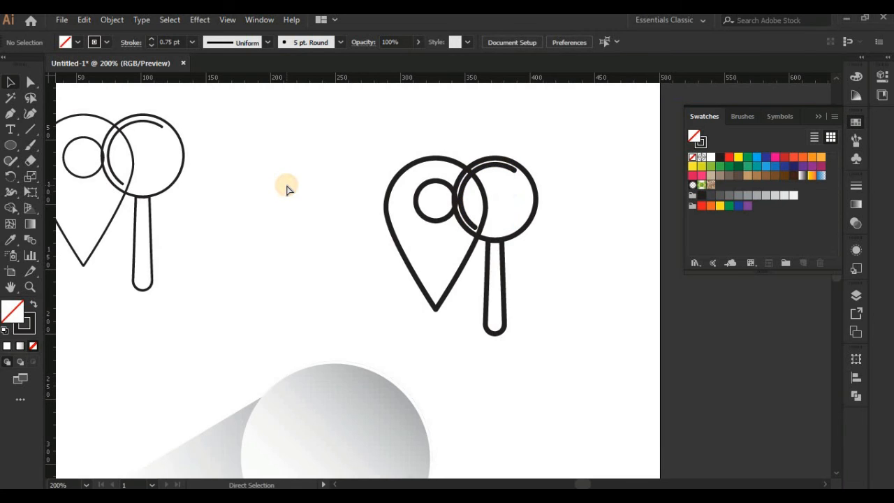
pyautogui.hotkey('ctrl', 'z')
pyautogui.click(271, 161)
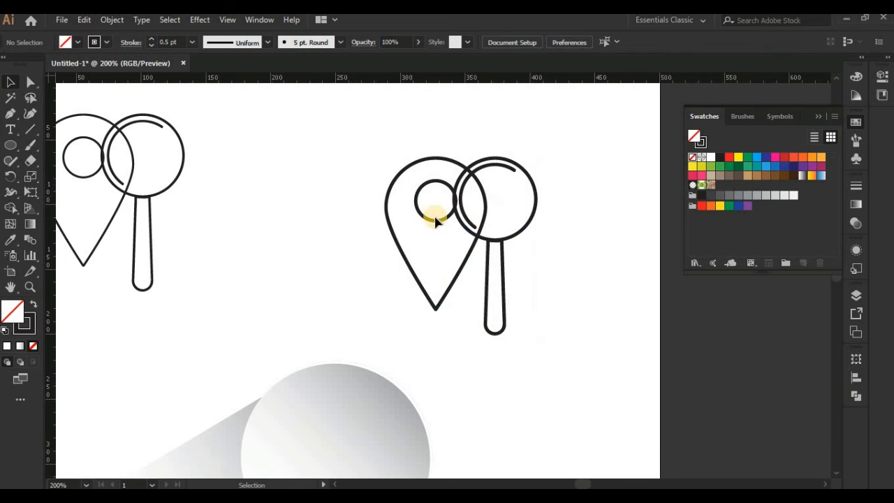
# Expand the appearance of the 0.5 pt map pin and magnifying glass into filled outline shapes
pyautogui.moveTo(314, 153); pyautogui.dragTo(525, 293)
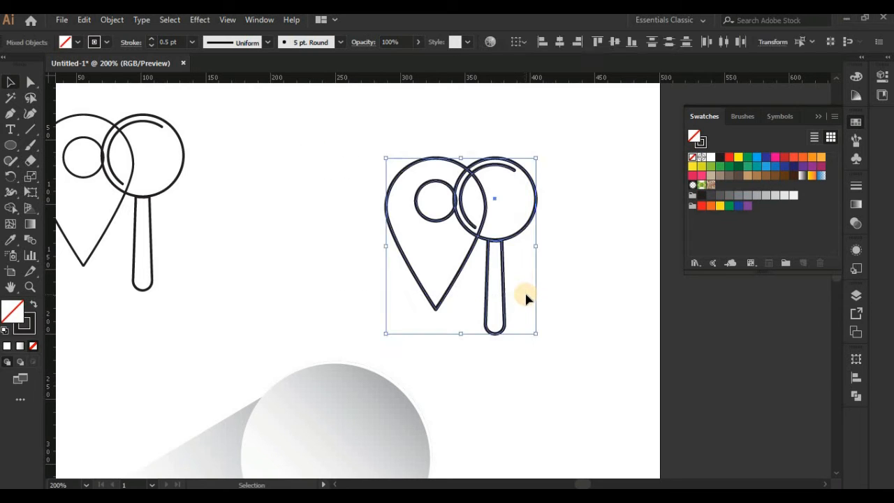
pyautogui.click(126, 21)
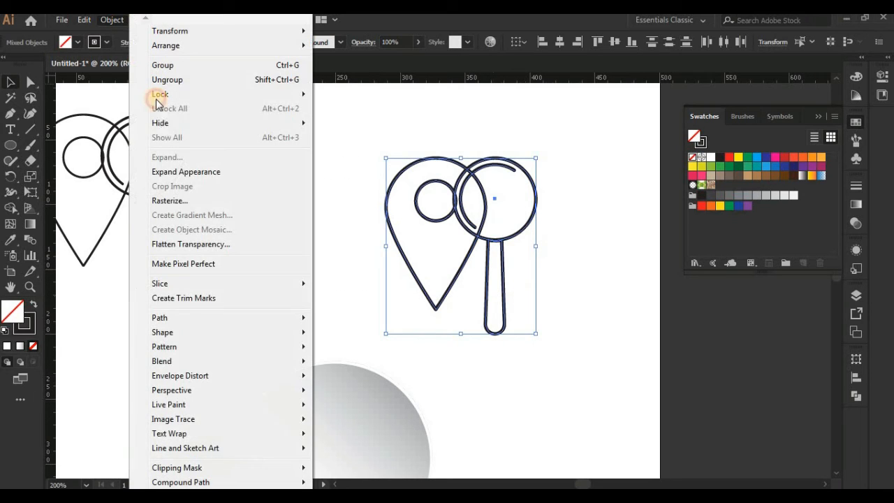
pyautogui.click(181, 173)
pyautogui.click(393, 278)
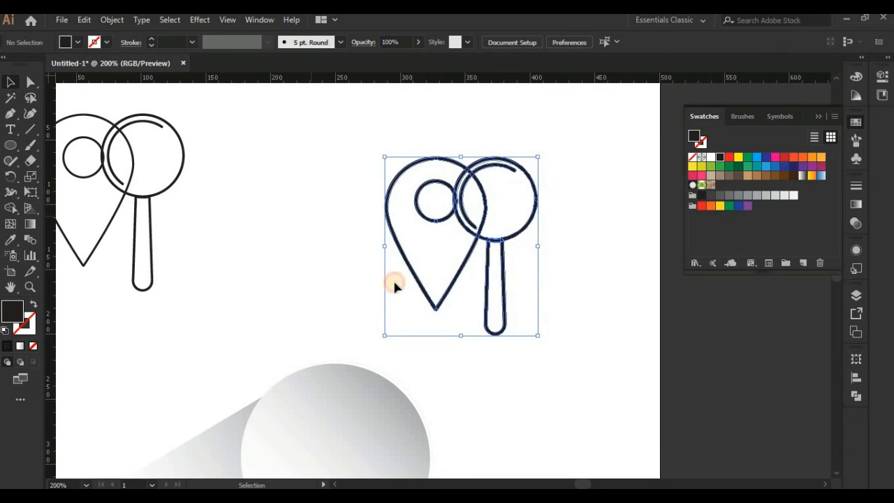
# Nudge the magnifying glass right and slightly down so its lens clears the map pin's inner circle
pyautogui.scroll(-2, 503, 217)
pyautogui.scroll(2, 514, 200)
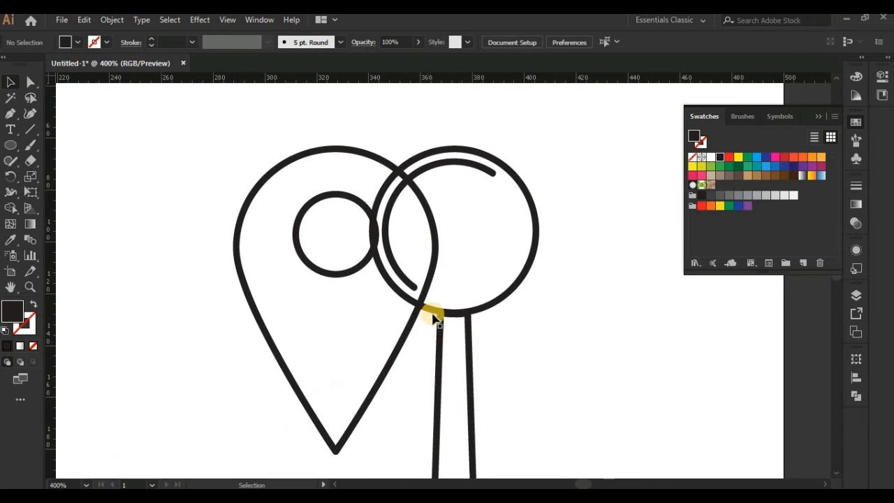
pyautogui.moveTo(420, 318); pyautogui.dragTo(436, 316)
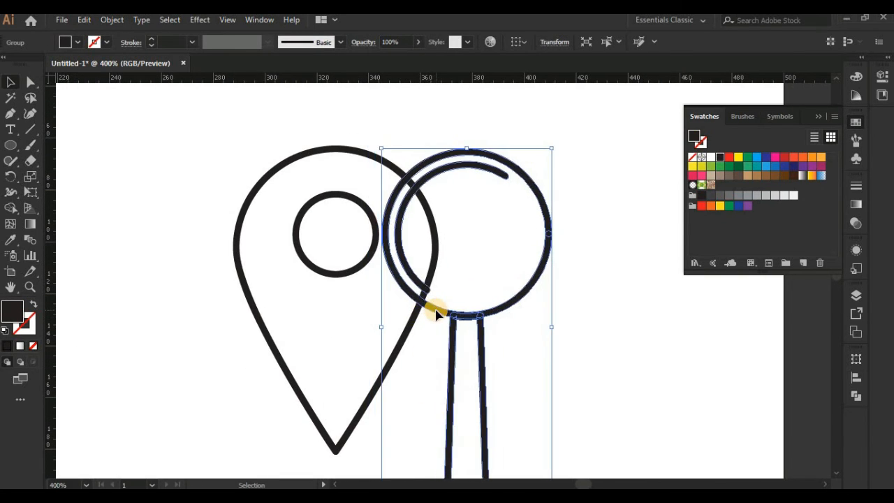
pyautogui.scroll(-2, 473, 346)
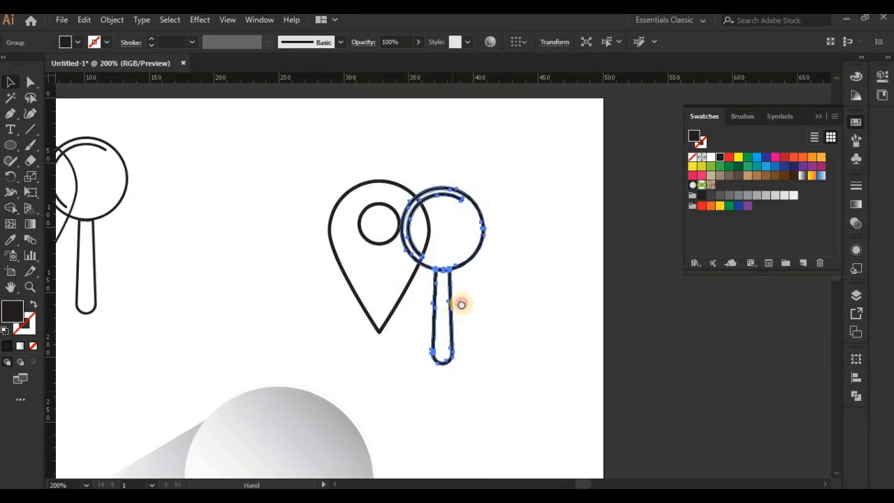
# Move the map pin and magnifying glass icons onto the circular badge and bring them to the front
pyautogui.scroll(-3, 461, 303)
pyautogui.click(410, 198)
pyautogui.moveTo(410, 198); pyautogui.dragTo(316, 391)
pyautogui.scroll(-3, 315, 391)
pyautogui.rightClick(328, 391)
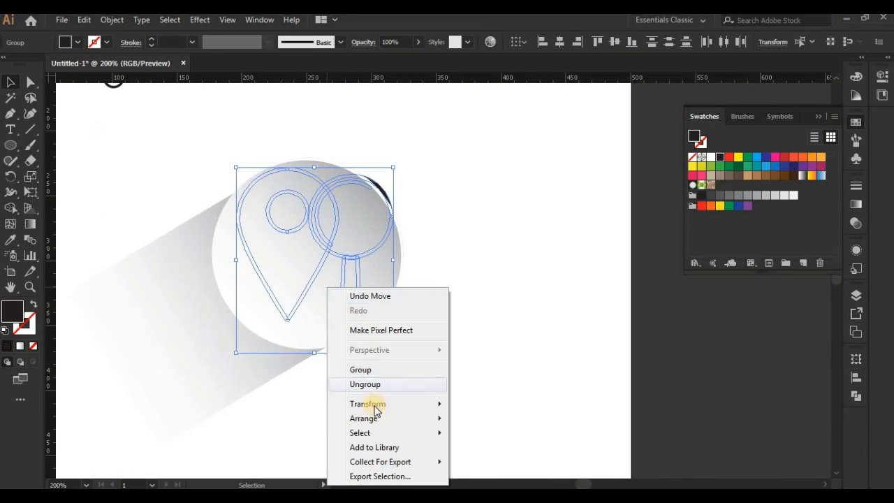
pyautogui.moveTo(391, 418)
pyautogui.click(527, 425)
# Scale both icons down slightly to fit inside the badge and reposition the magnifying glass so its lens overlaps the pin's right side
pyautogui.moveTo(394, 170); pyautogui.dragTo(376, 187)
pyautogui.click(444, 267)
pyautogui.hotkey('ctrl', '+')
pyautogui.moveTo(304, 245); pyautogui.dragTo(293, 250)
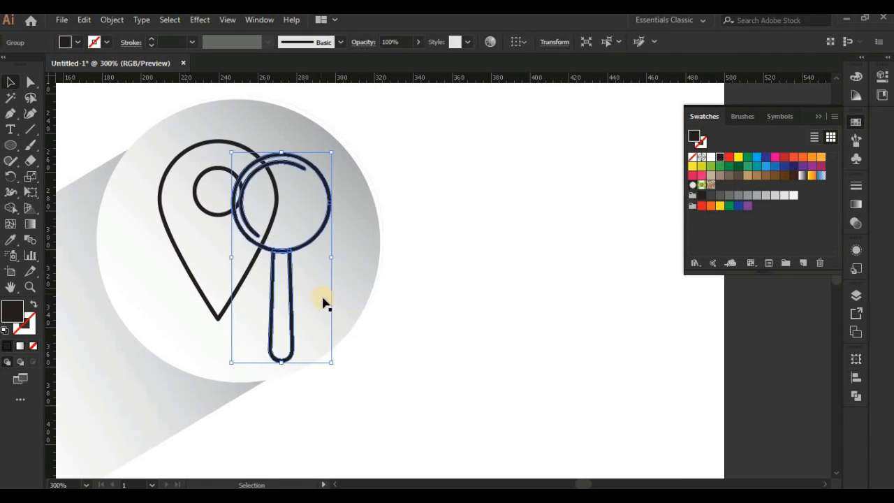
pyautogui.hotkey('ctrl', '+')
pyautogui.moveTo(441, 271); pyautogui.dragTo(463, 281)
pyautogui.moveTo(400, 295); pyautogui.dragTo(399, 285)
pyautogui.moveTo(456, 276); pyautogui.dragTo(452, 261)
# With the Shape Builder tool, remove the parts of the map pin outline that fall inside the magnifying glass lens
pyautogui.keyDown('shift'); pyautogui.click(424, 235); pyautogui.keyUp('shift')
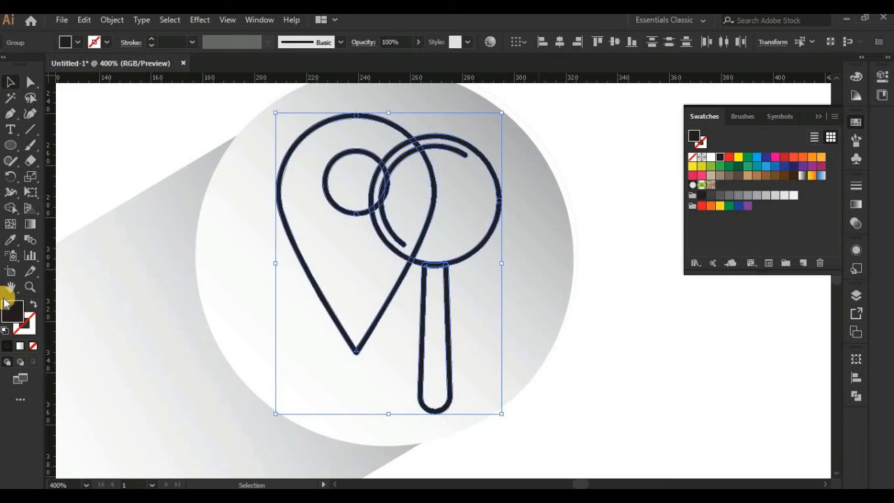
pyautogui.click(10, 210)
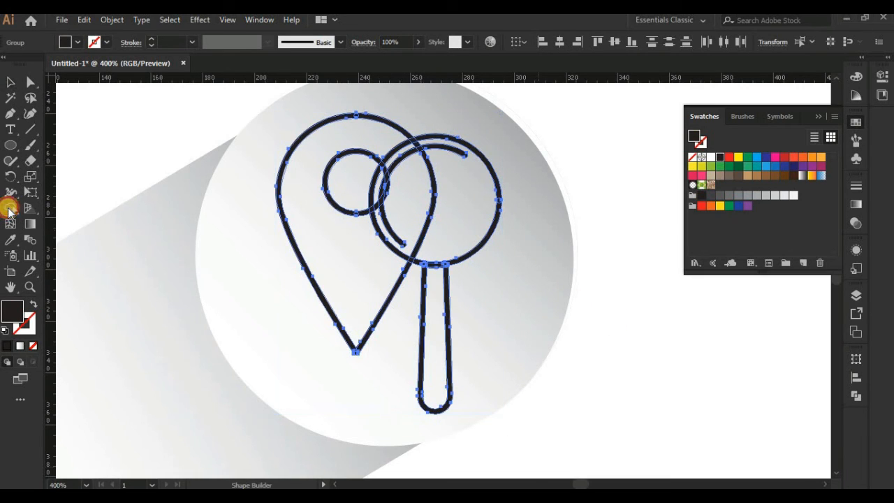
pyautogui.keyDown('alt'); pyautogui.click(434, 196); pyautogui.keyUp('alt')
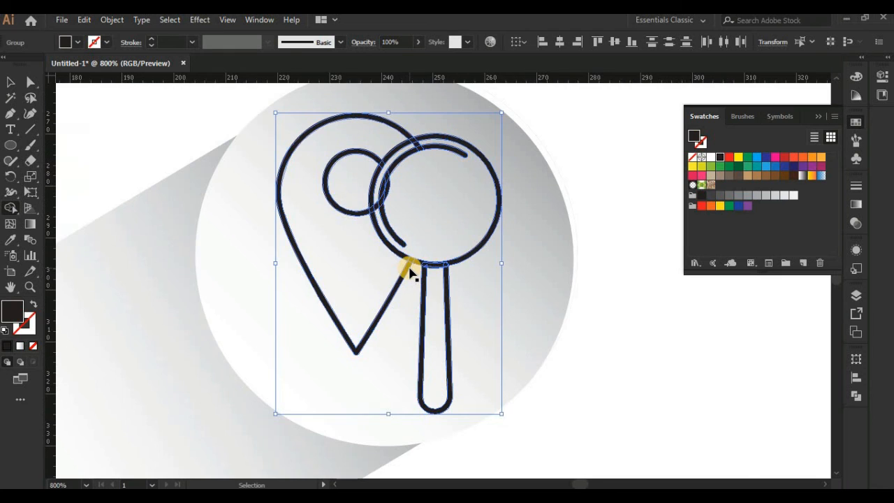
pyautogui.hotkey('ctrl', '+')
pyautogui.moveTo(365, 270); pyautogui.dragTo(331, 361)
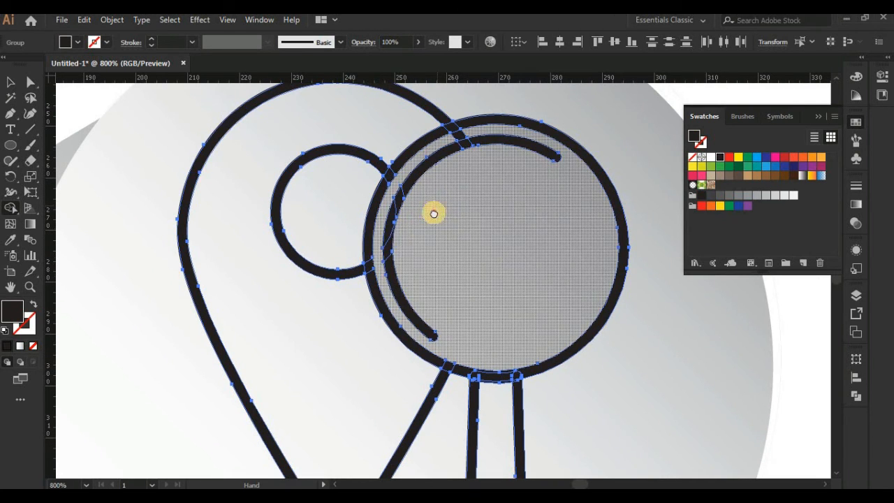
pyautogui.scroll(2, 433, 212)
pyautogui.hscroll(1, 433, 211)
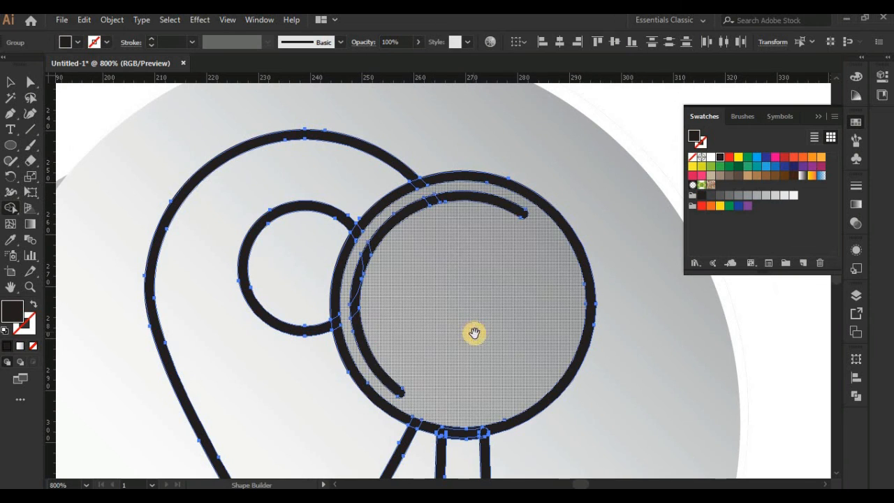
pyautogui.scroll(-5, 444, 210)
pyautogui.hscroll(2, 445, 210)
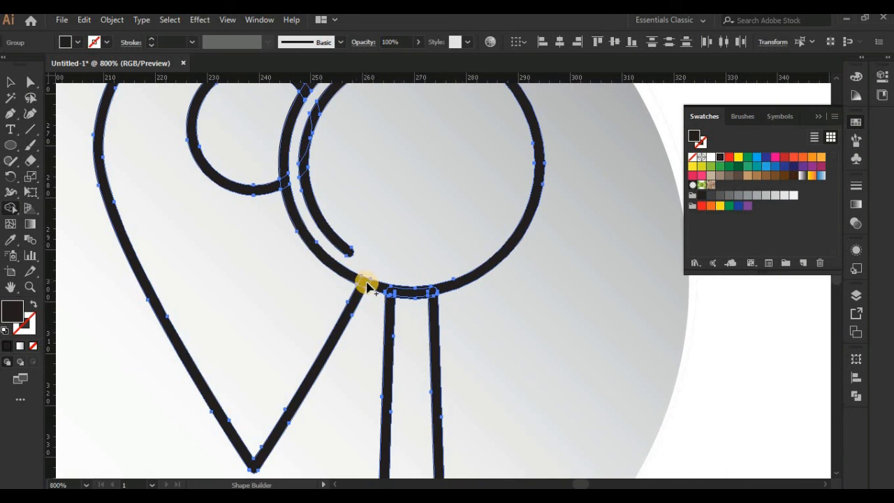
# Ungroup the trimmed icon shapes, regroup them as one group and expand it
pyautogui.click(10, 82)
pyautogui.hotkey('ctrl', '-')
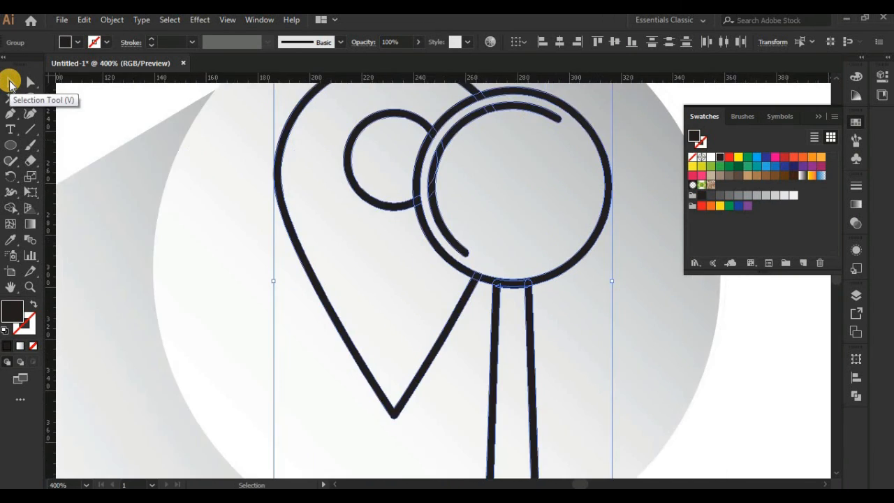
pyautogui.rightClick(385, 175)
pyautogui.click(450, 271)
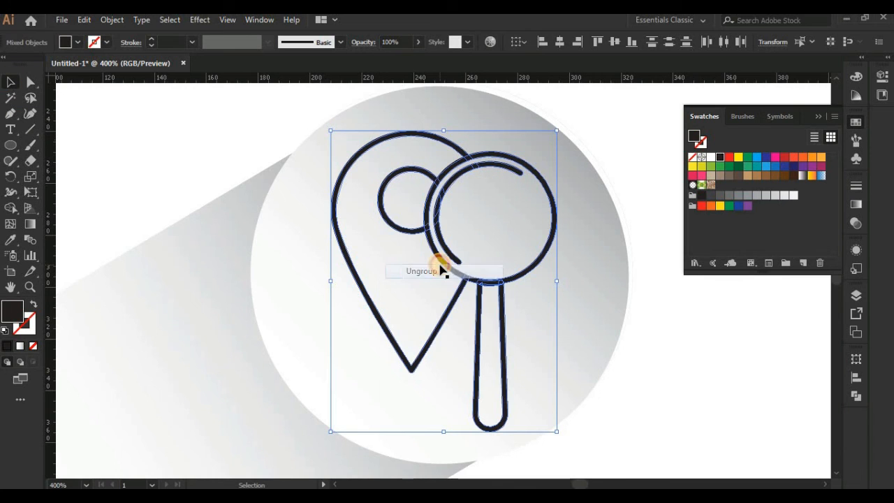
pyautogui.rightClick(442, 258)
pyautogui.click(484, 338)
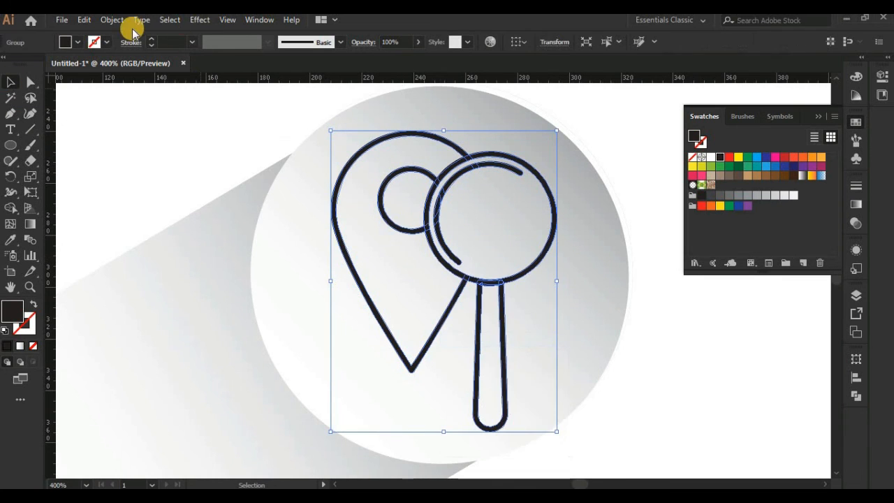
pyautogui.click(112, 20)
pyautogui.click(171, 163)
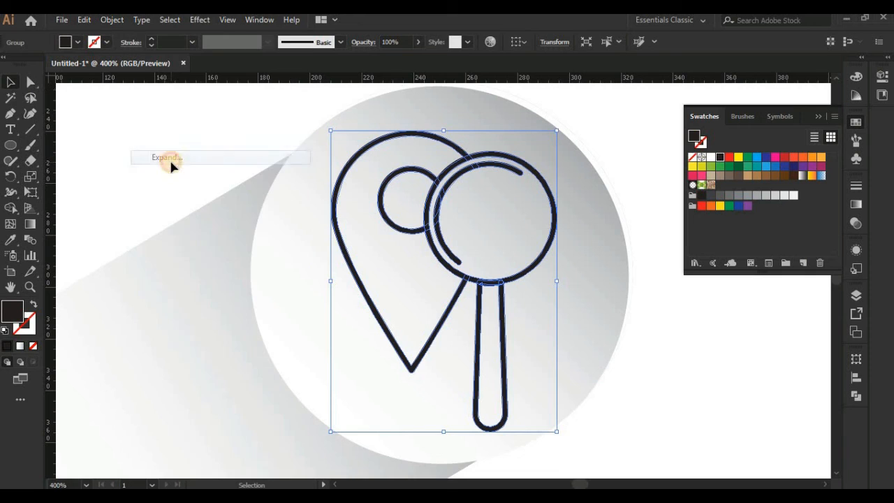
pyautogui.click(721, 377)
# Scale the combined pin and magnifying glass icon down slightly within the badge
pyautogui.hotkey('ctrl', '-')
pyautogui.hotkey('ctrl', '-')
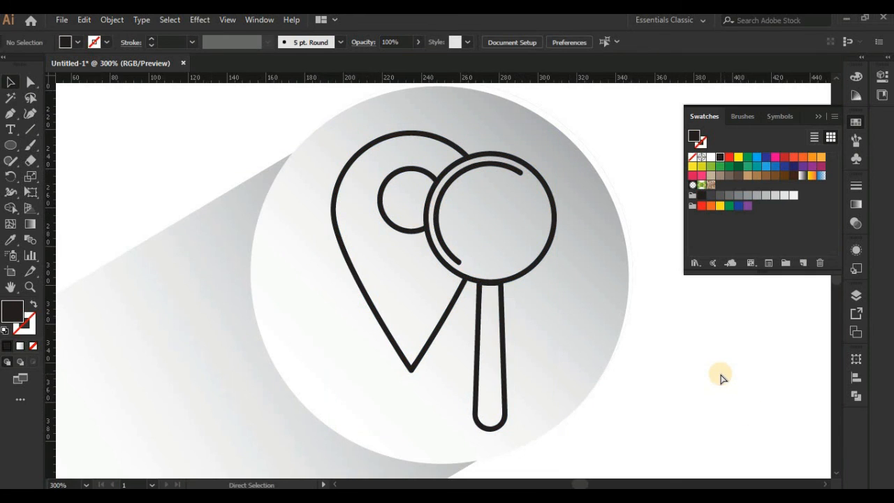
pyautogui.doubleClick(450, 298)
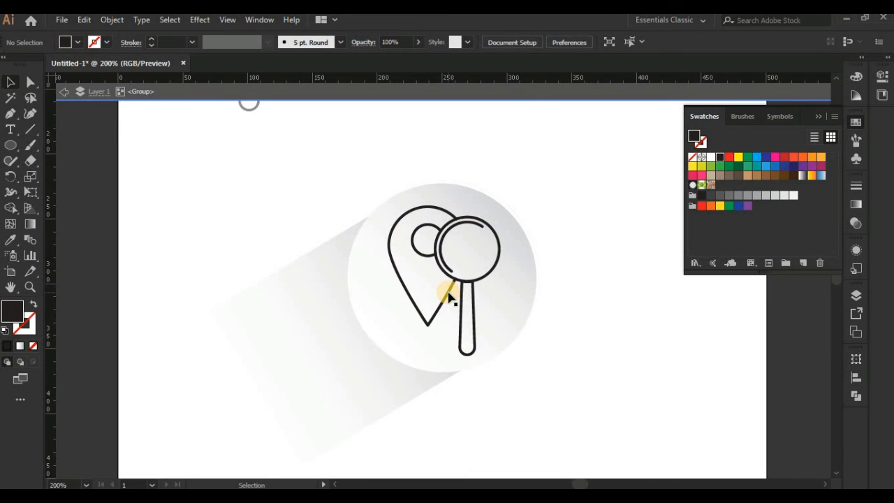
pyautogui.doubleClick(593, 322)
pyautogui.click(483, 279)
pyautogui.moveTo(501, 206); pyautogui.dragTo(493, 216)
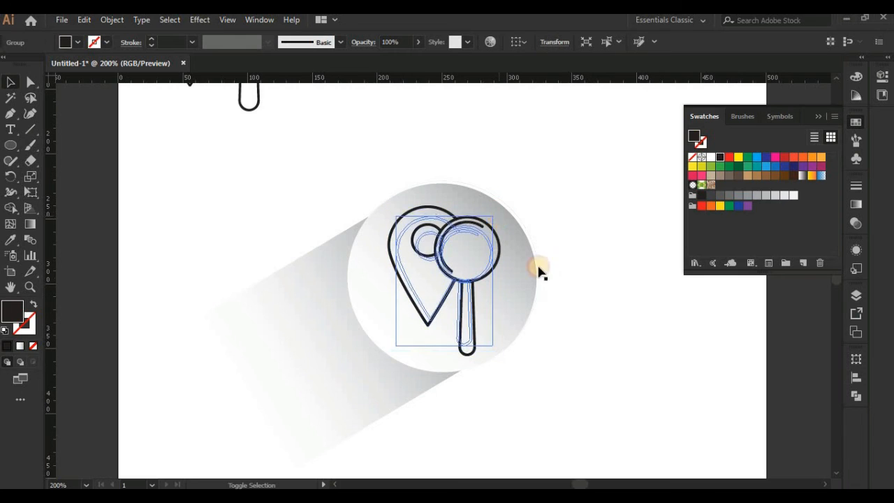
pyautogui.click(596, 324)
# Delete the leftover copy of the icons above the badge on the artboard
pyautogui.hotkey('ctrl', '-')
pyautogui.moveTo(420, 150); pyautogui.dragTo(293, 172)
pyautogui.press('Delete')
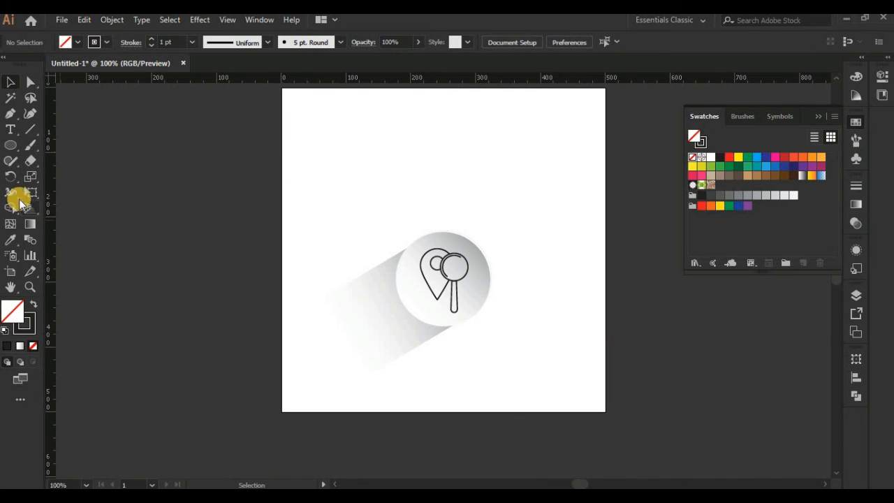
# Draw a large rectangle overlapping the artboard's left edge and fill it with a light gray swatch
pyautogui.moveTo(11, 147)
pyautogui.mouseDown()
pyautogui.moveTo(70, 144)
pyautogui.moveTo(312, 346)
pyautogui.mouseUp()
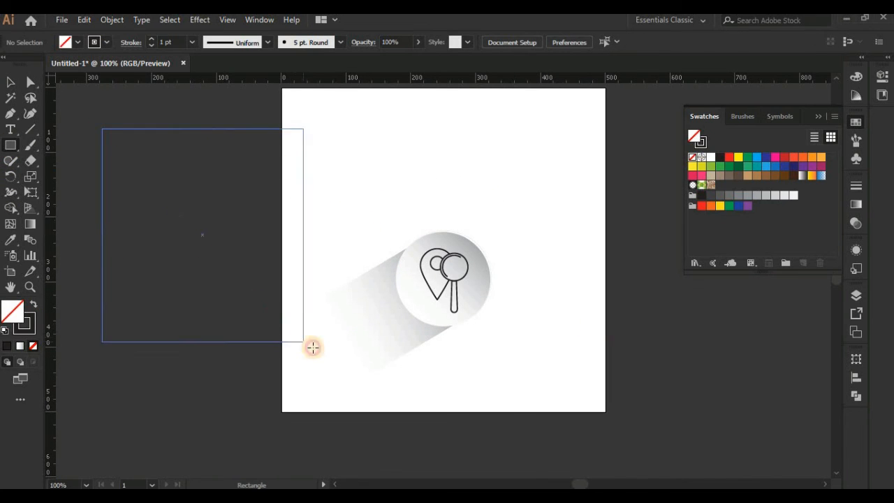
pyautogui.press('i')
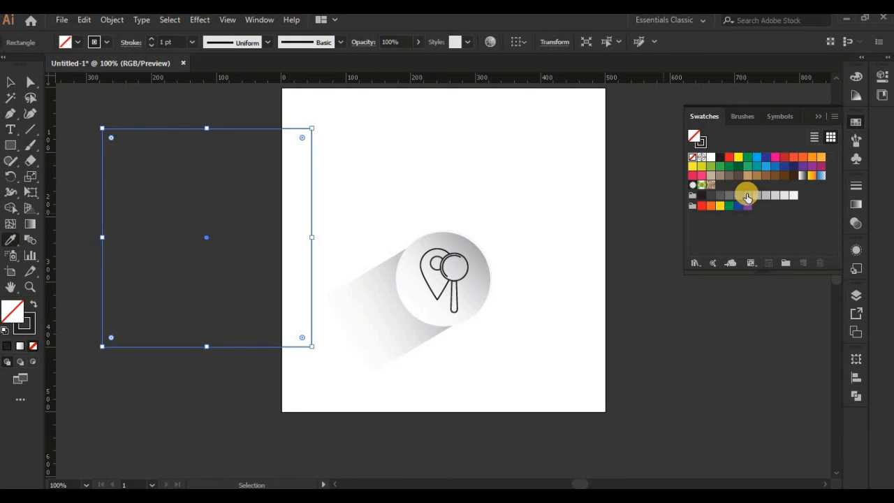
pyautogui.click(757, 196)
pyautogui.click(765, 196)
# Send the gray rectangle to the back, then position and resize it to cover the whole artboard
pyautogui.click(10, 82)
pyautogui.rightClick(149, 160)
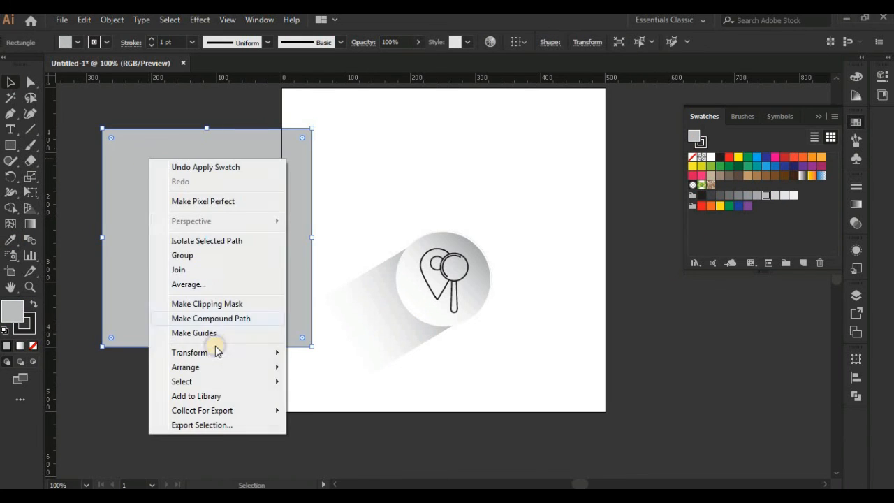
pyautogui.moveTo(210, 367)
pyautogui.click(374, 396)
pyautogui.moveTo(395, 230)
pyautogui.mouseDown()
pyautogui.moveTo(388, 231)
pyautogui.moveTo(399, 234)
pyautogui.mouseUp()
pyautogui.moveTo(492, 305); pyautogui.dragTo(605, 413)
# Change the background rectangle's fill color to e5e5e5
pyautogui.doubleClick(11, 310)
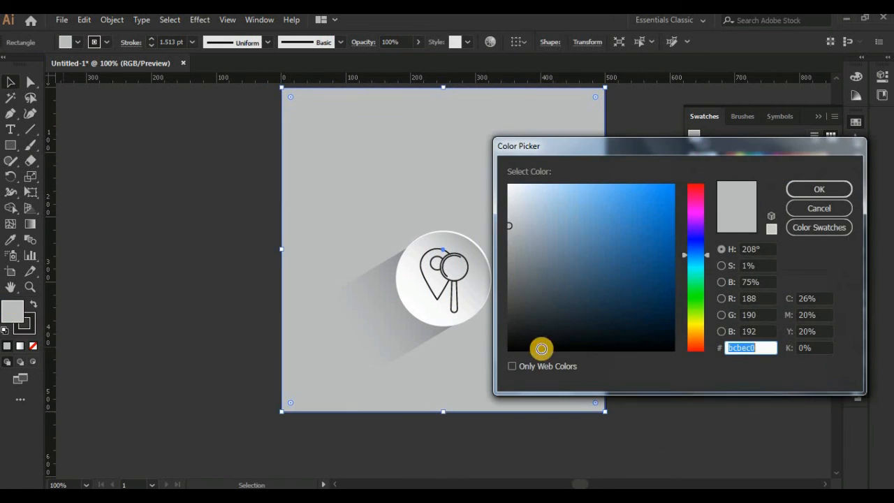
pyautogui.moveTo(509, 227); pyautogui.dragTo(504, 202)
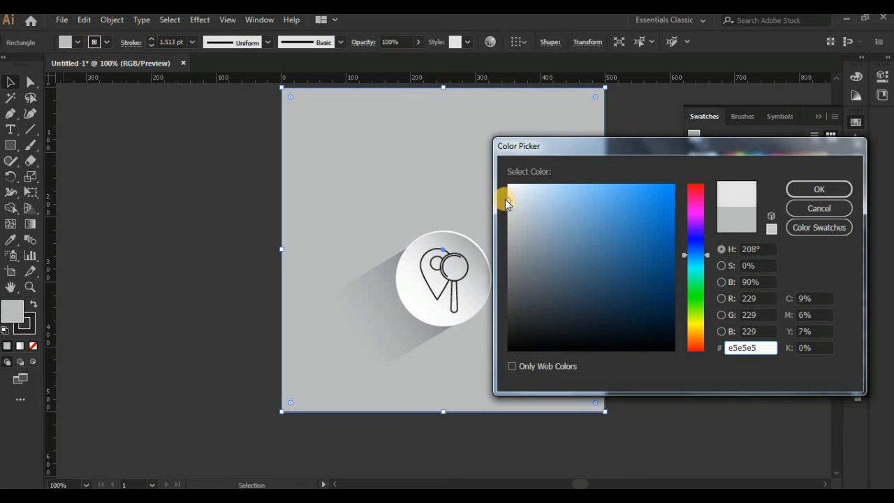
pyautogui.click(816, 190)
pyautogui.click(145, 192)
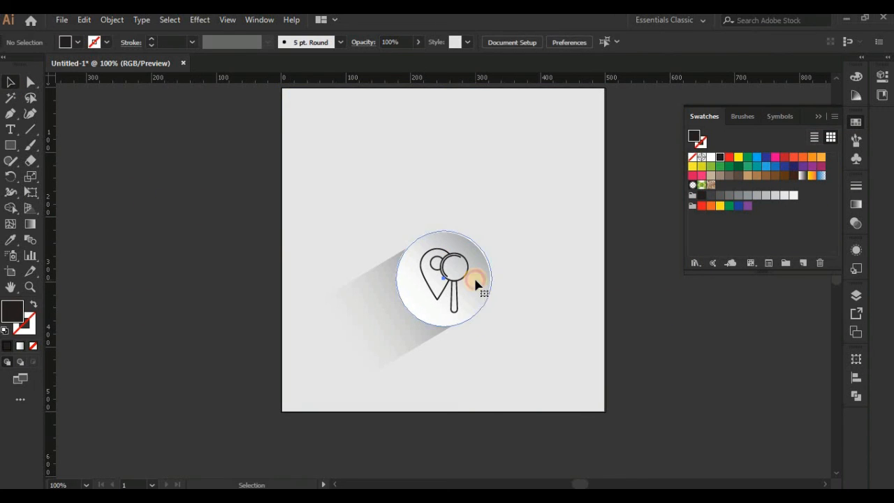
# Group the badge circle, rim highlight, icon and long shadow together
pyautogui.click(474, 281)
pyautogui.keyDown('shift'); pyautogui.click(486, 260); pyautogui.keyUp('shift')
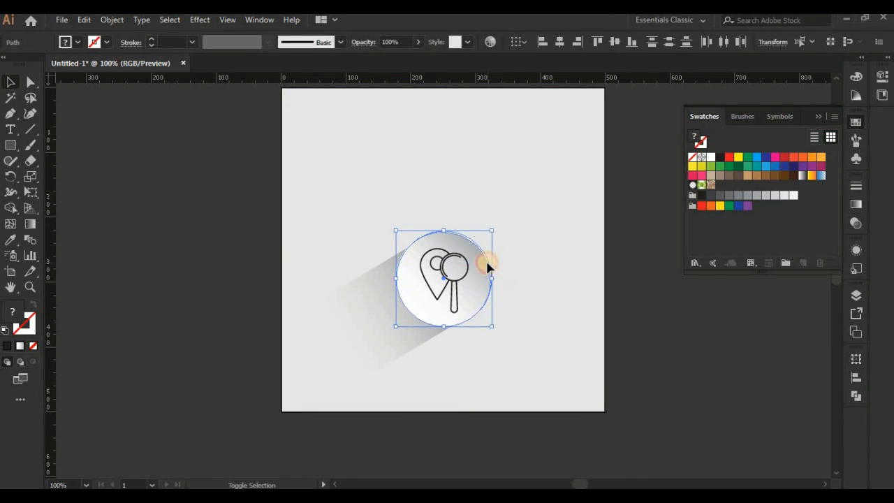
pyautogui.rightClick(496, 275)
pyautogui.click(517, 311)
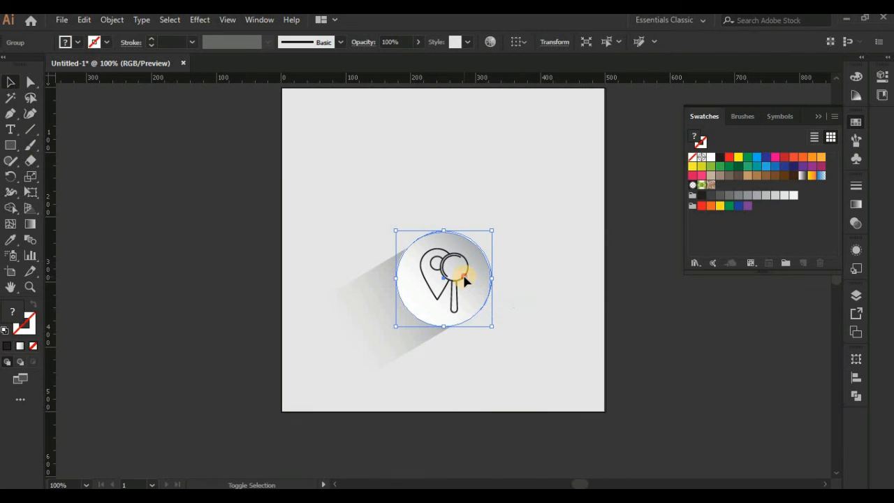
pyautogui.rightClick(465, 279)
pyautogui.click(507, 358)
pyautogui.keyDown('shift'); pyautogui.click(394, 345); pyautogui.keyUp('shift')
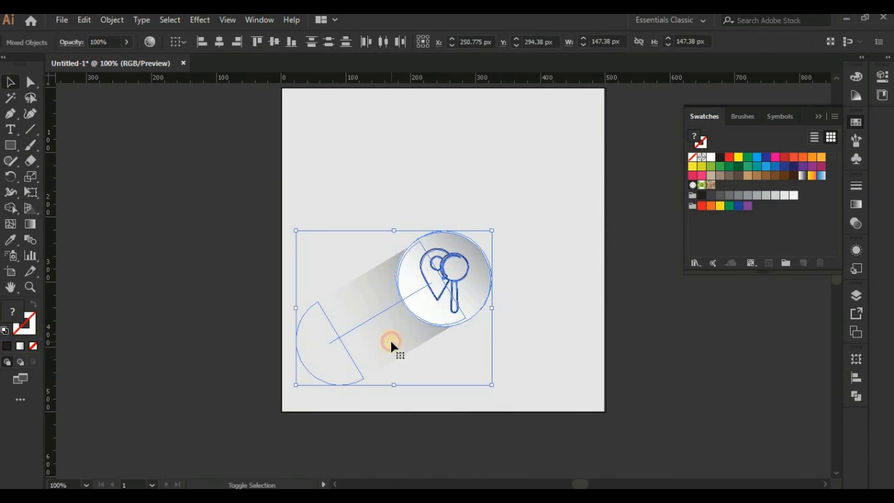
pyautogui.rightClick(393, 345)
pyautogui.click(445, 228)
# Move the grouped badge up and slightly right to center it on the artboard, and deselect it
pyautogui.moveTo(445, 234); pyautogui.dragTo(461, 225)
pyautogui.moveTo(489, 276); pyautogui.dragTo(475, 249)
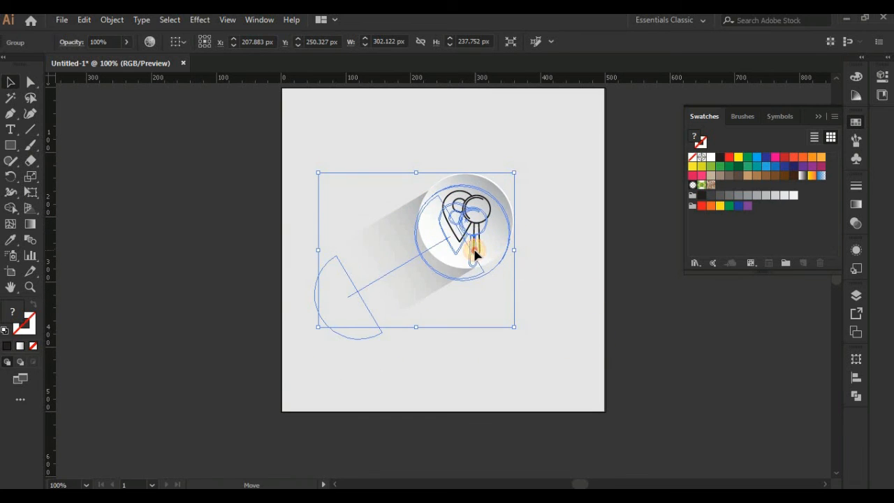
pyautogui.click(668, 335)
pyautogui.hotkey('ctrl', '-')
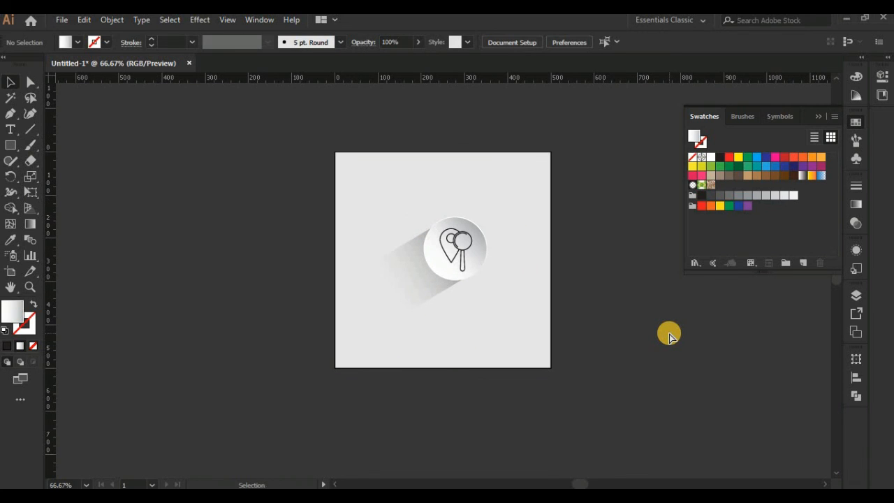
pyautogui.hotkey('ctrl', '+')
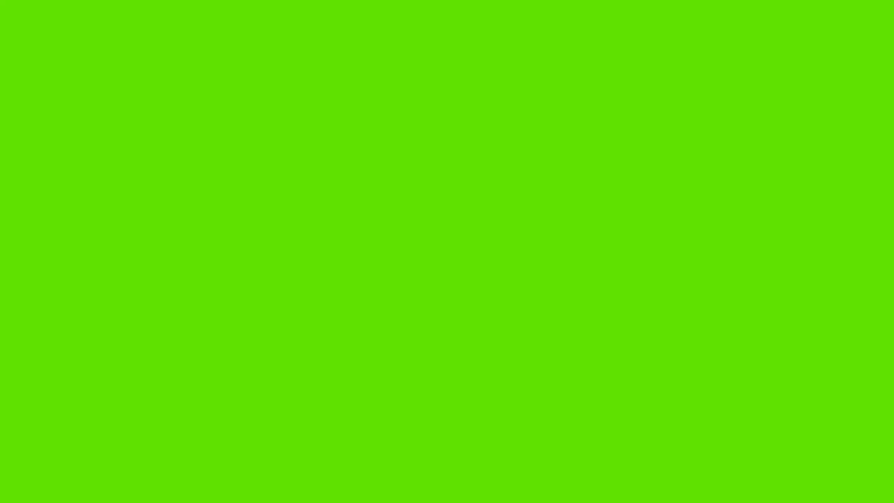